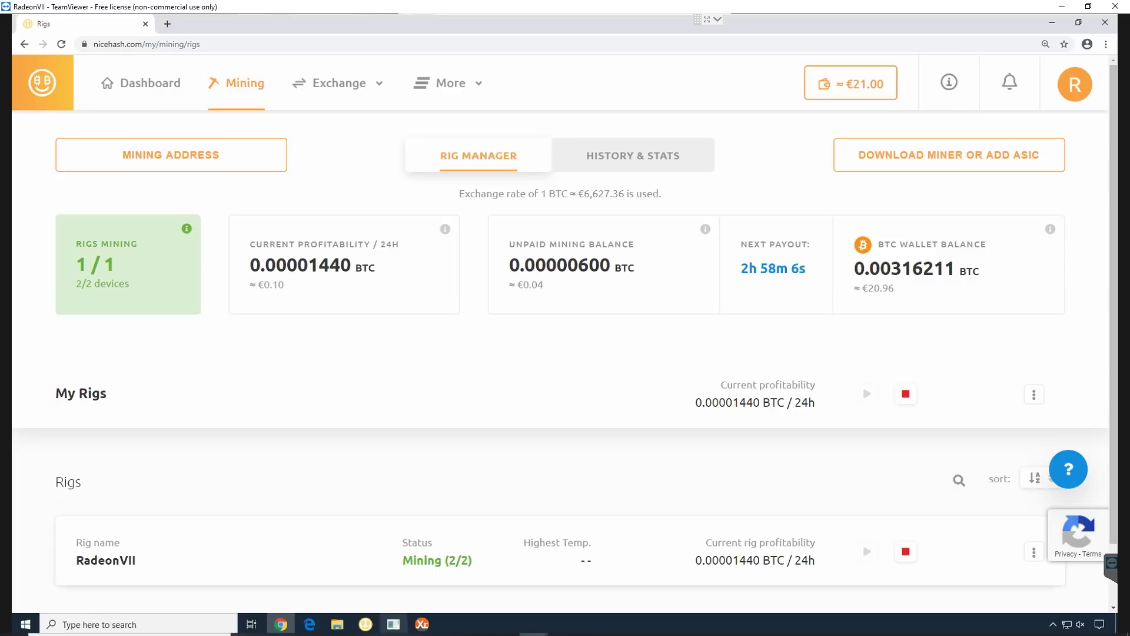
Bring the remote NiceHash rigs page forward, showing RadeonVII mining on 2/2 devices at 0.00001440 BTC/24h.
{"action": "mouse_move", "coordinate": [305, 628]}
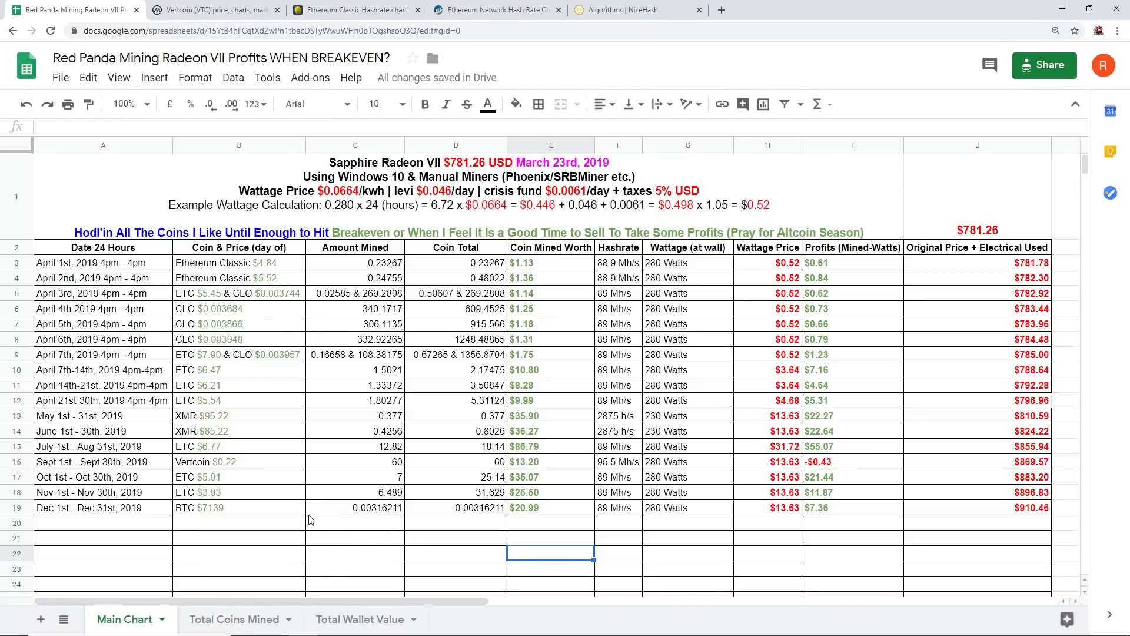
{"action": "mouse_move", "coordinate": [533, 624]}
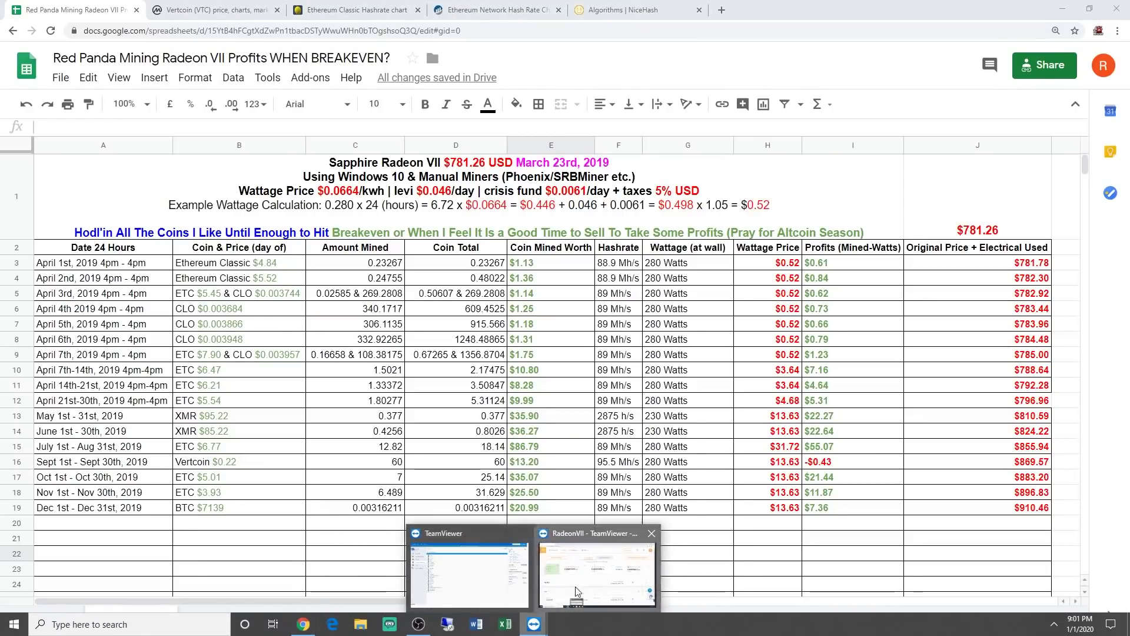
{"action": "left_click", "coordinate": [576, 591]}
{"action": "scroll", "coordinate": [474, 428], "scroll_direction": "down", "scroll_amount": 2}
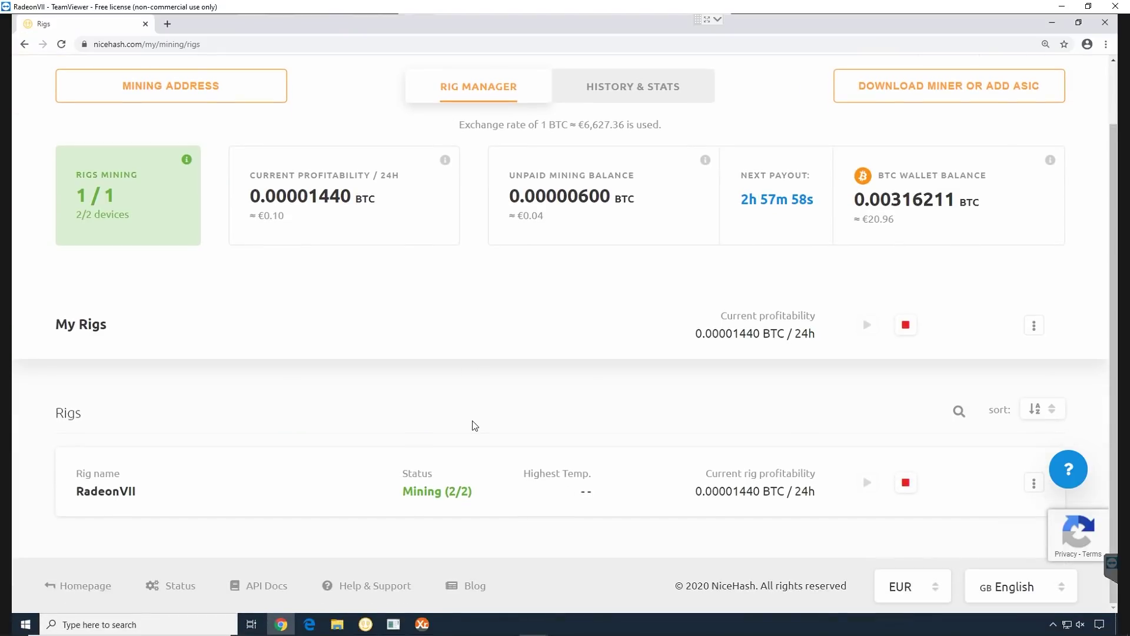
{"action": "scroll", "coordinate": [475, 425], "scroll_direction": "up", "scroll_amount": 1}
{"action": "scroll", "coordinate": [475, 441], "scroll_direction": "down", "scroll_amount": 1}
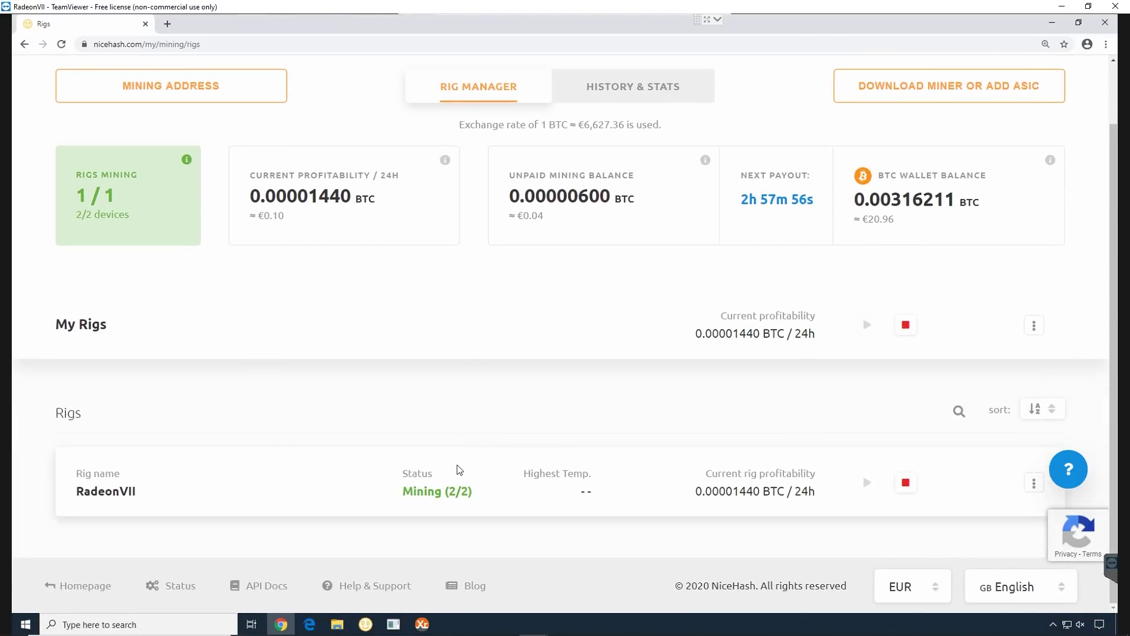
Inspect the RadeonVII rig's device details (CPU and Radeon VII mining), then view the xmrig console.
{"action": "left_click", "coordinate": [433, 479]}
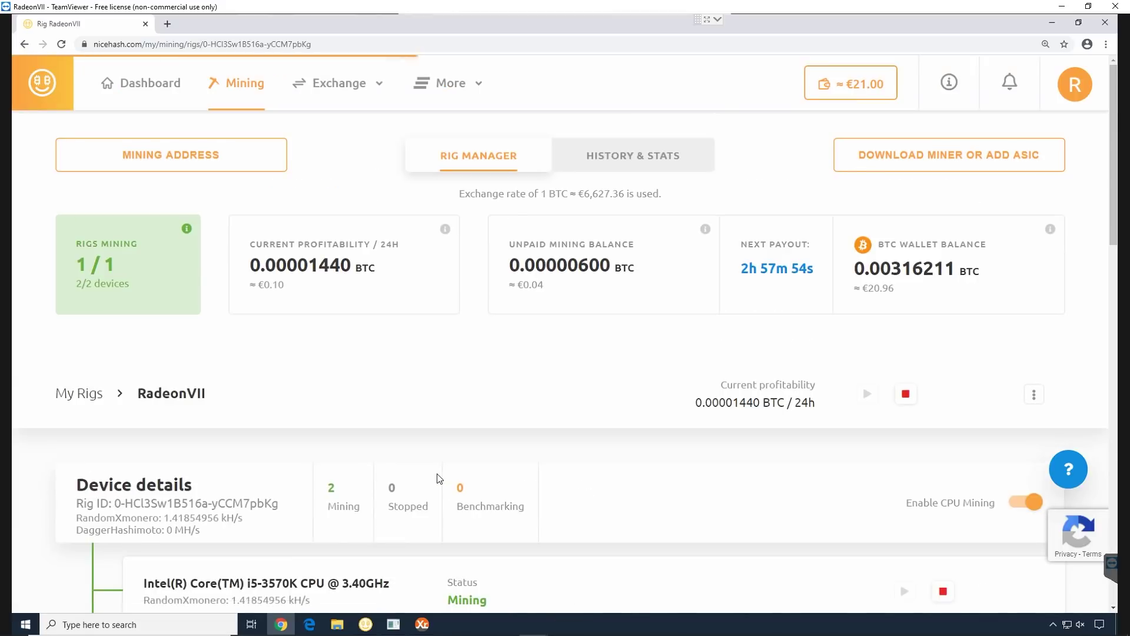
{"action": "scroll", "coordinate": [438, 479], "scroll_direction": "down", "scroll_amount": 1}
{"action": "scroll", "coordinate": [436, 473], "scroll_direction": "down", "scroll_amount": 3}
{"action": "scroll", "coordinate": [431, 469], "scroll_direction": "up", "scroll_amount": 1}
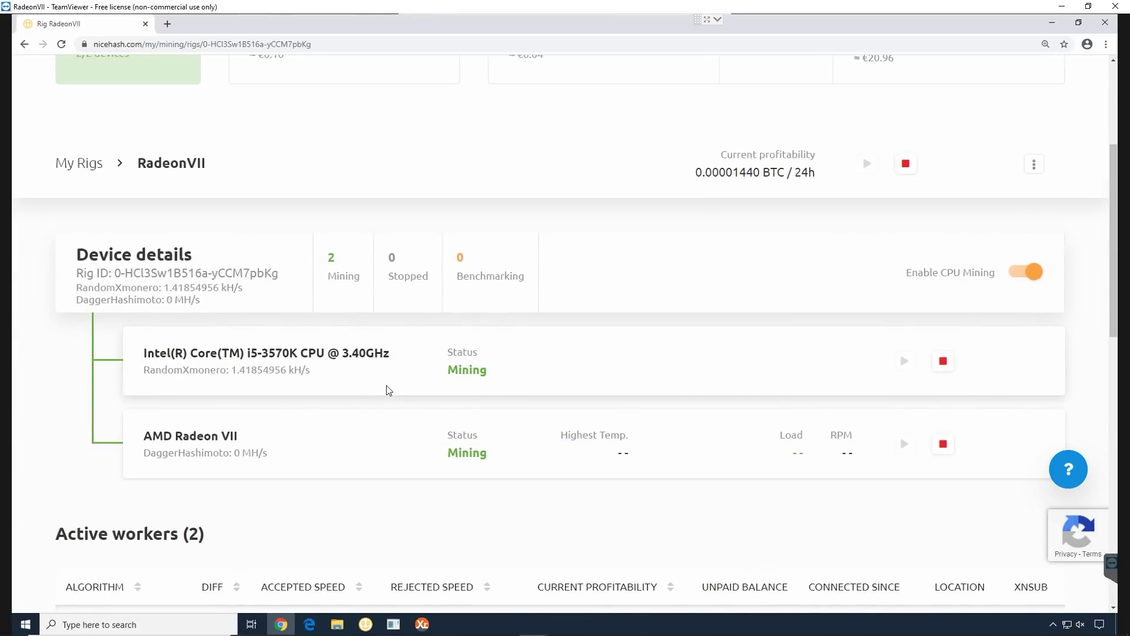
{"action": "scroll", "coordinate": [322, 384], "scroll_direction": "up", "scroll_amount": 1}
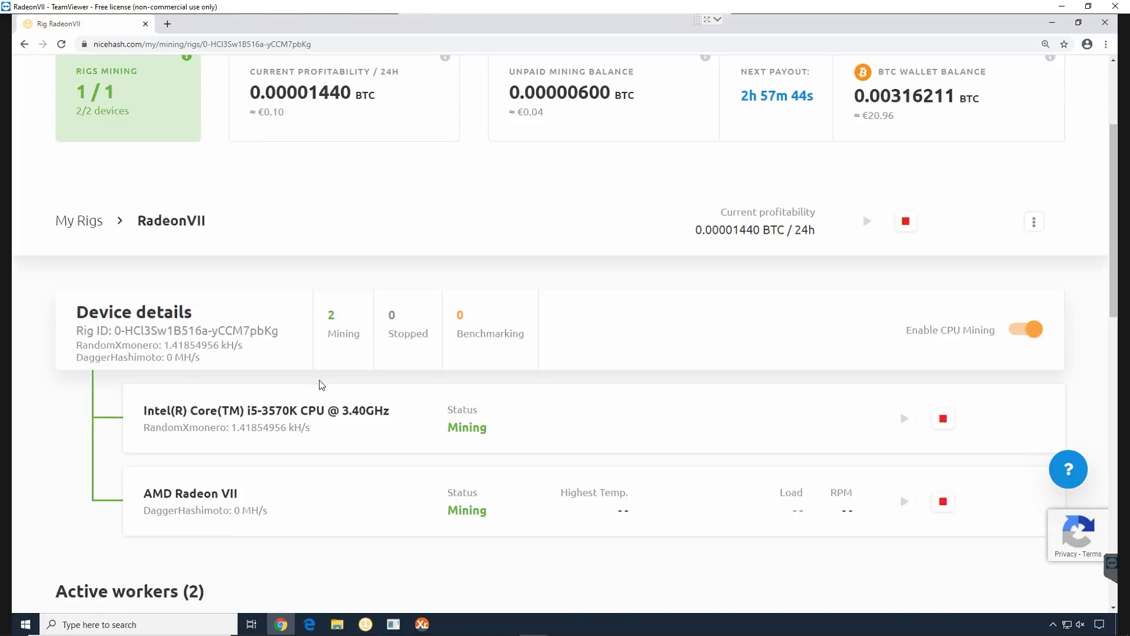
{"action": "scroll", "coordinate": [322, 384], "scroll_direction": "up", "scroll_amount": 3}
{"action": "scroll", "coordinate": [319, 384], "scroll_direction": "down", "scroll_amount": 3}
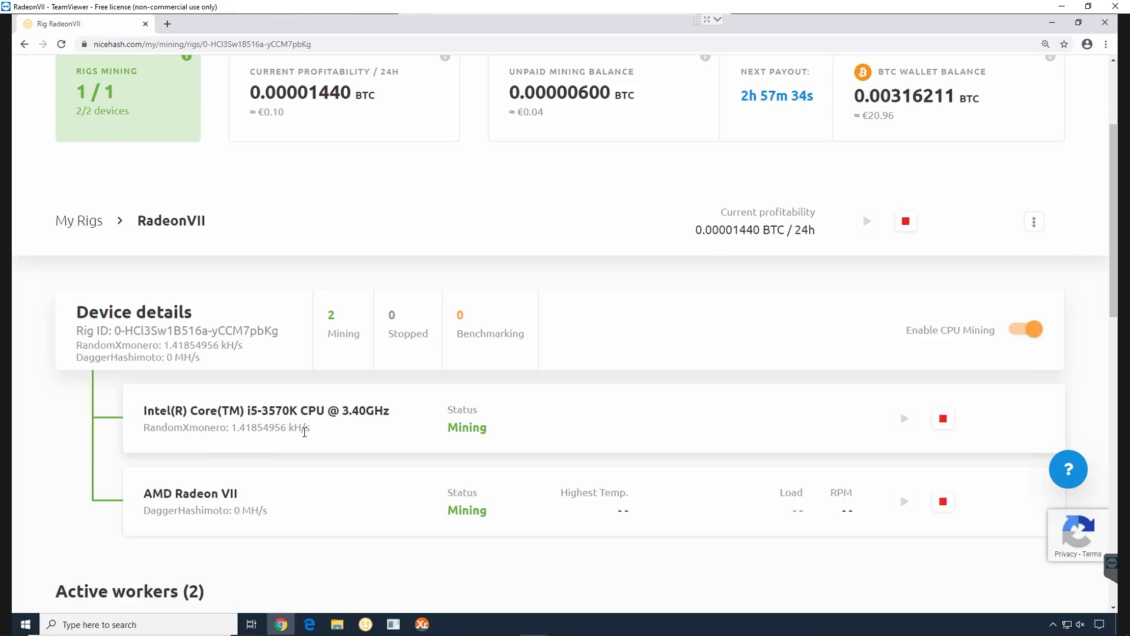
{"action": "scroll", "coordinate": [394, 429], "scroll_direction": "up", "scroll_amount": 2}
{"action": "left_click", "coordinate": [422, 624]}
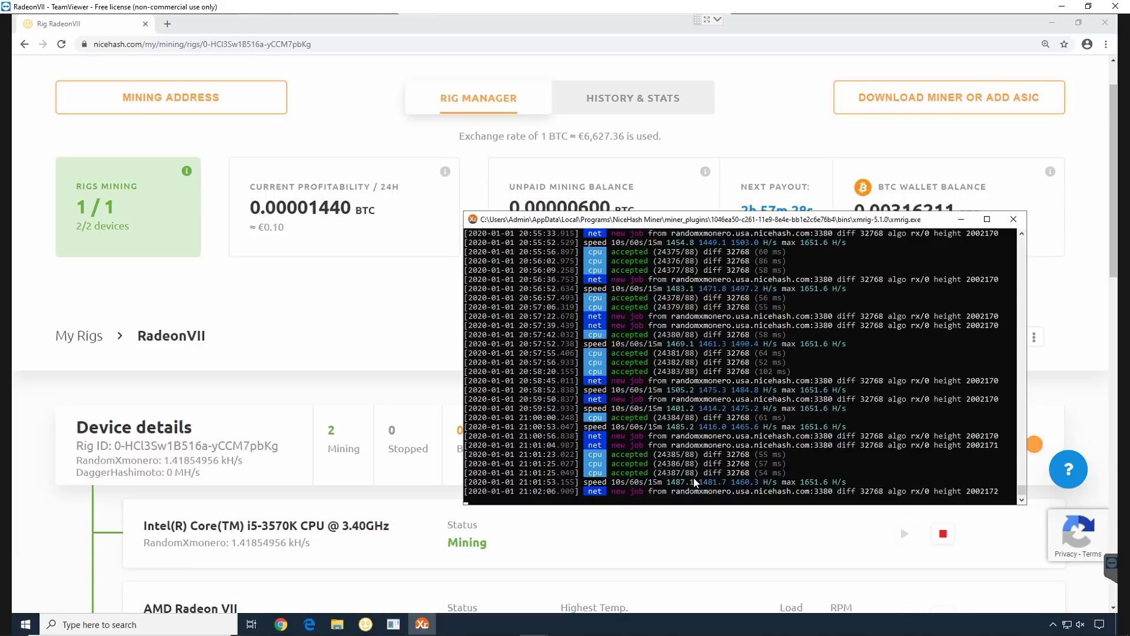
Check the Claymore miner console, then return to the NiceHash RadeonVII rig page in the browser.
{"action": "left_click", "coordinate": [393, 623]}
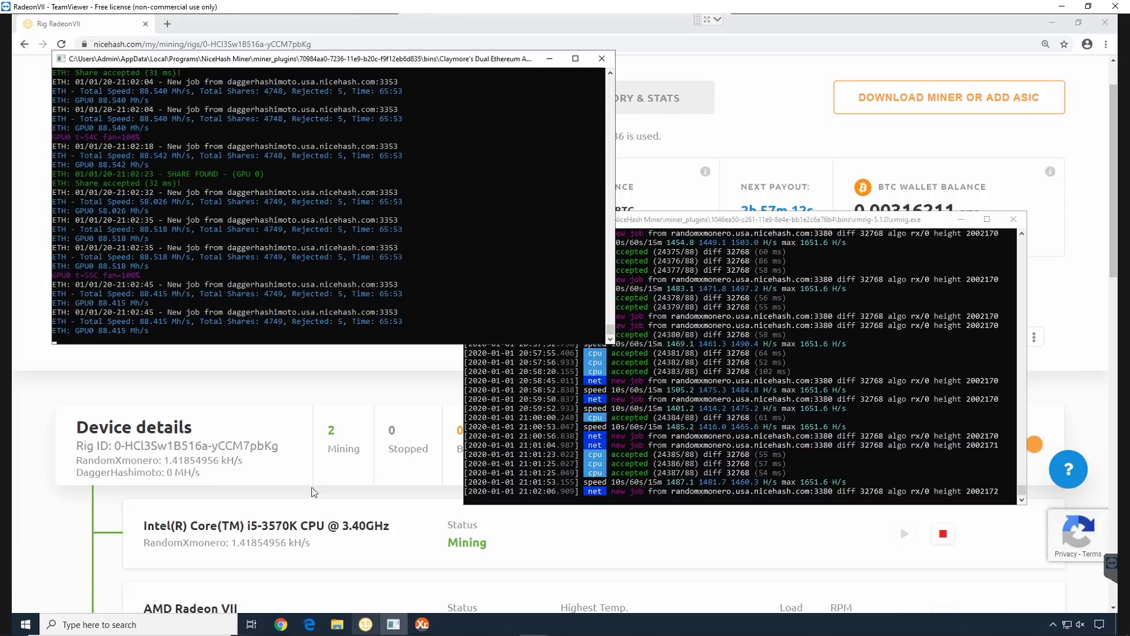
{"action": "left_click", "coordinate": [312, 391]}
{"action": "scroll", "coordinate": [312, 392], "scroll_direction": "up", "scroll_amount": 1}
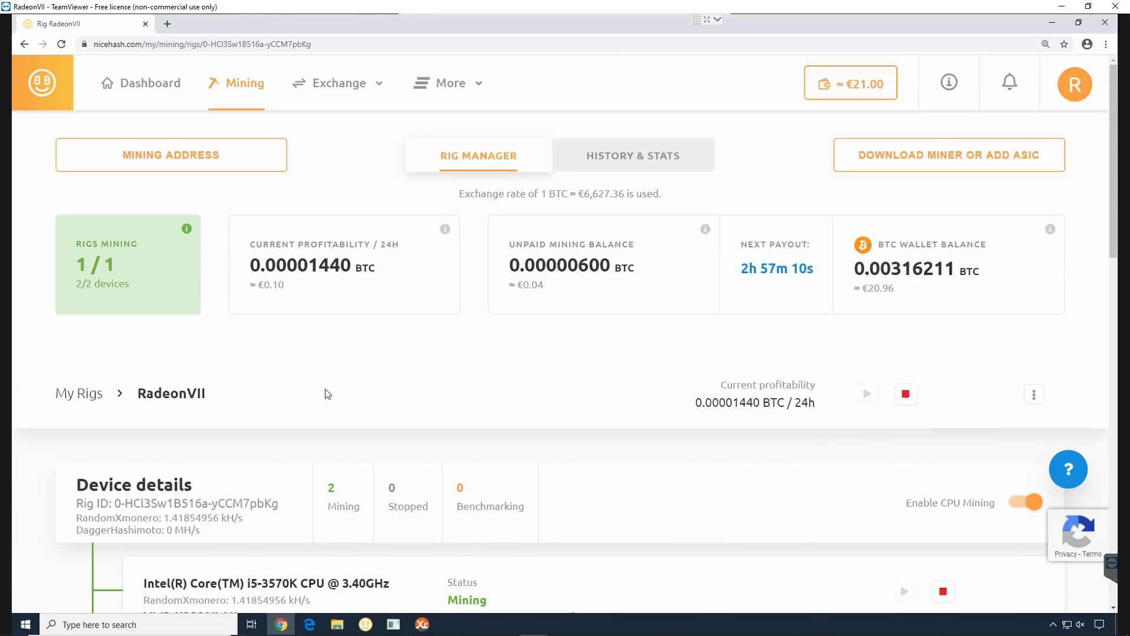
Show the rig's payrate chart for one week in HISTORY & STATS, averaging 0.00012952 BTC/24h.
{"action": "left_click", "coordinate": [633, 170]}
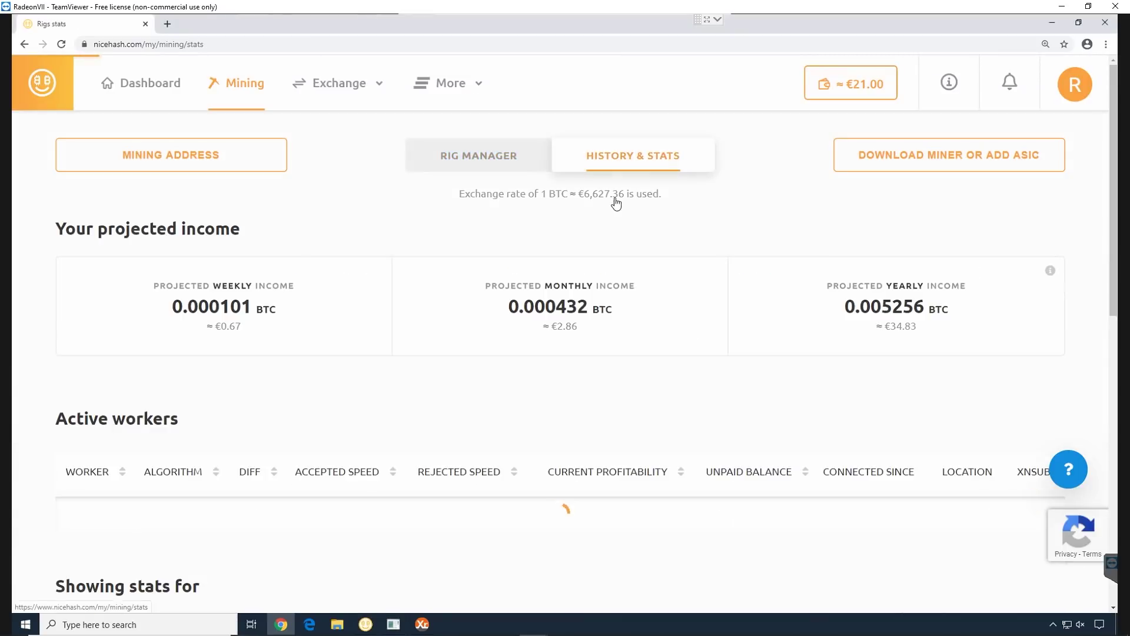
{"action": "scroll", "coordinate": [461, 255], "scroll_direction": "down", "scroll_amount": 4}
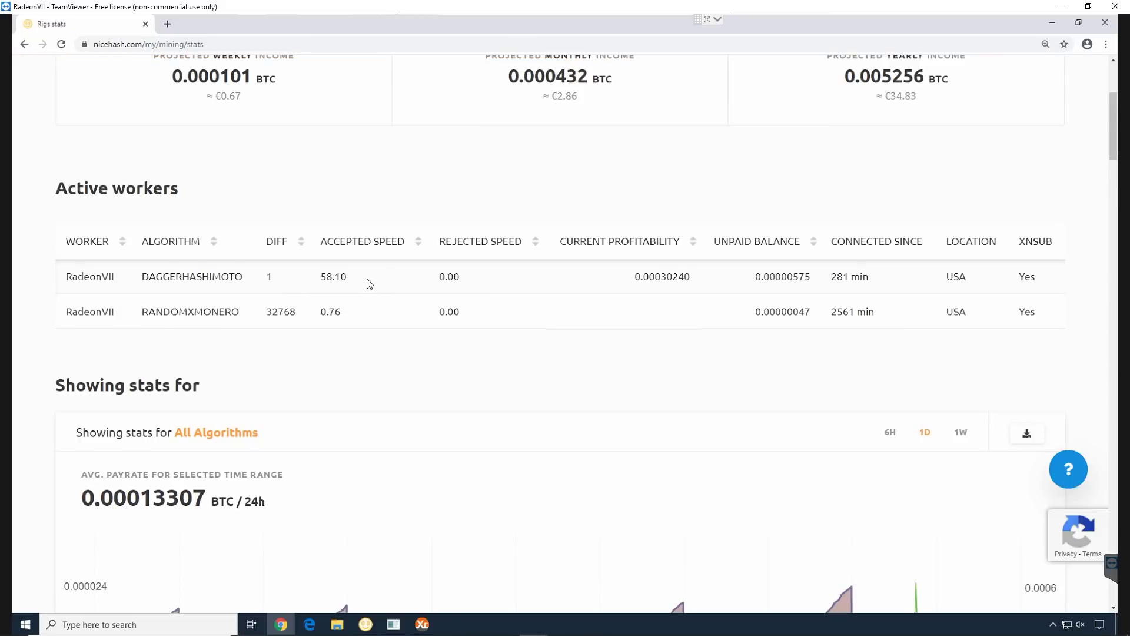
{"action": "scroll", "coordinate": [365, 283], "scroll_direction": "down", "scroll_amount": 6}
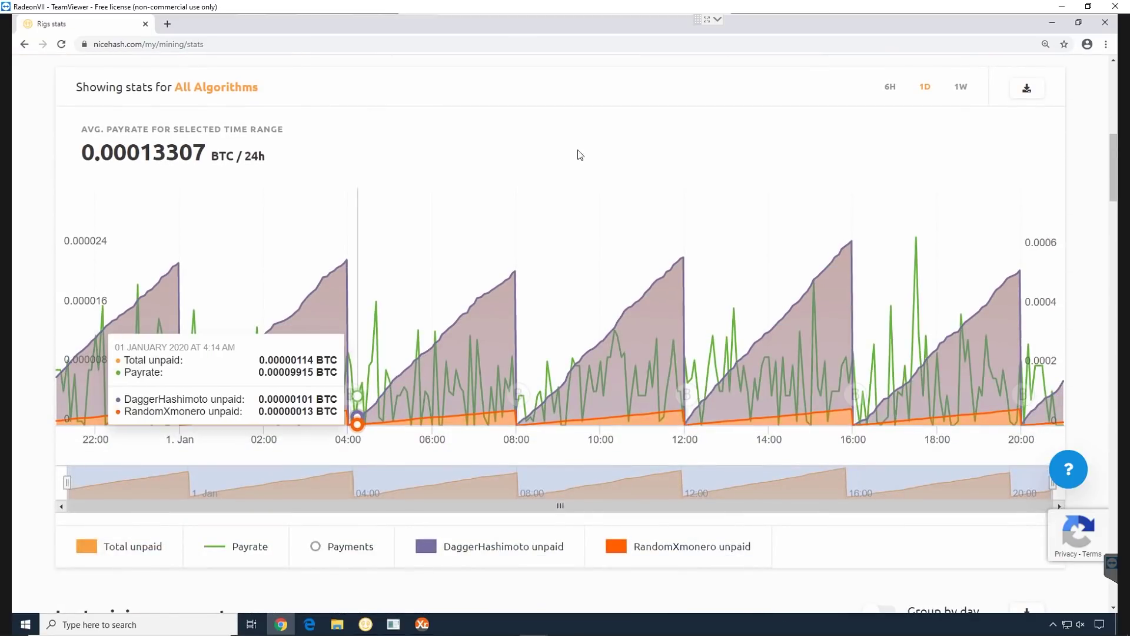
{"action": "left_click", "coordinate": [966, 87]}
{"action": "left_click", "coordinate": [924, 88]}
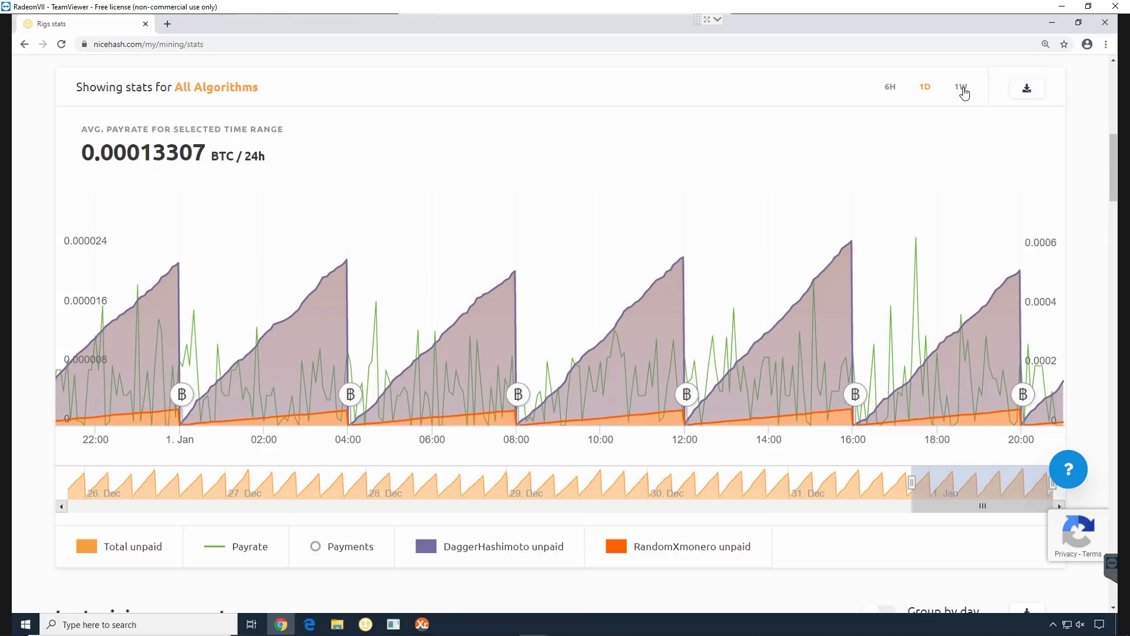
{"action": "left_click", "coordinate": [964, 93]}
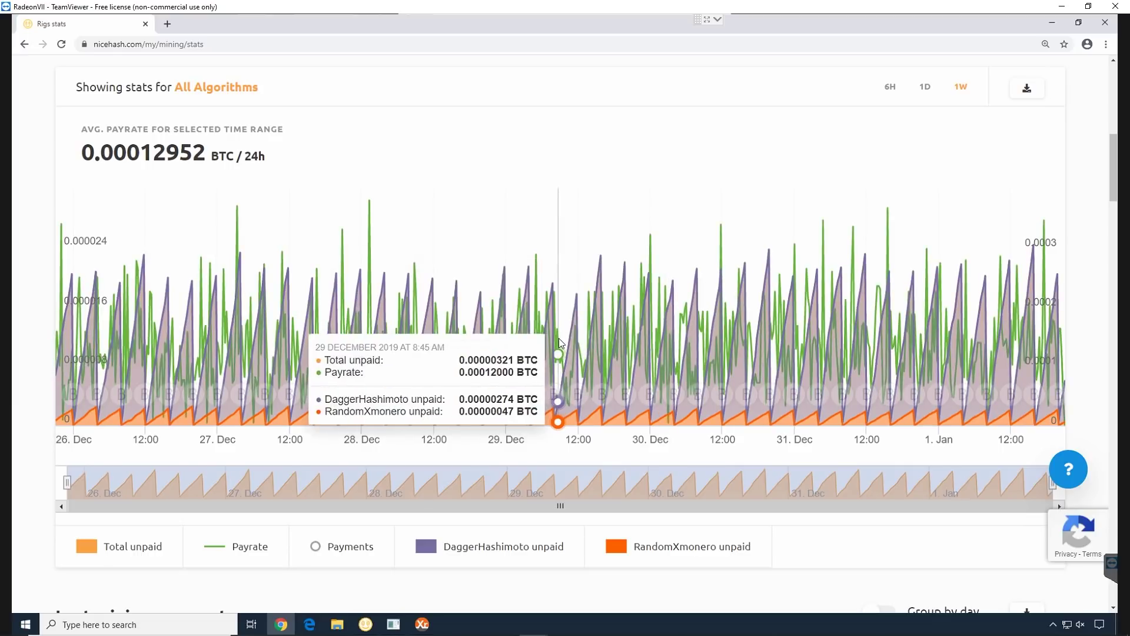
{"action": "scroll", "coordinate": [559, 341], "scroll_direction": "down", "scroll_amount": 2}
Group last mining payments by day: 0.00013346 BTC on January 1, 0.00013108 on December 31.
{"action": "scroll", "coordinate": [626, 398], "scroll_direction": "down", "scroll_amount": 4}
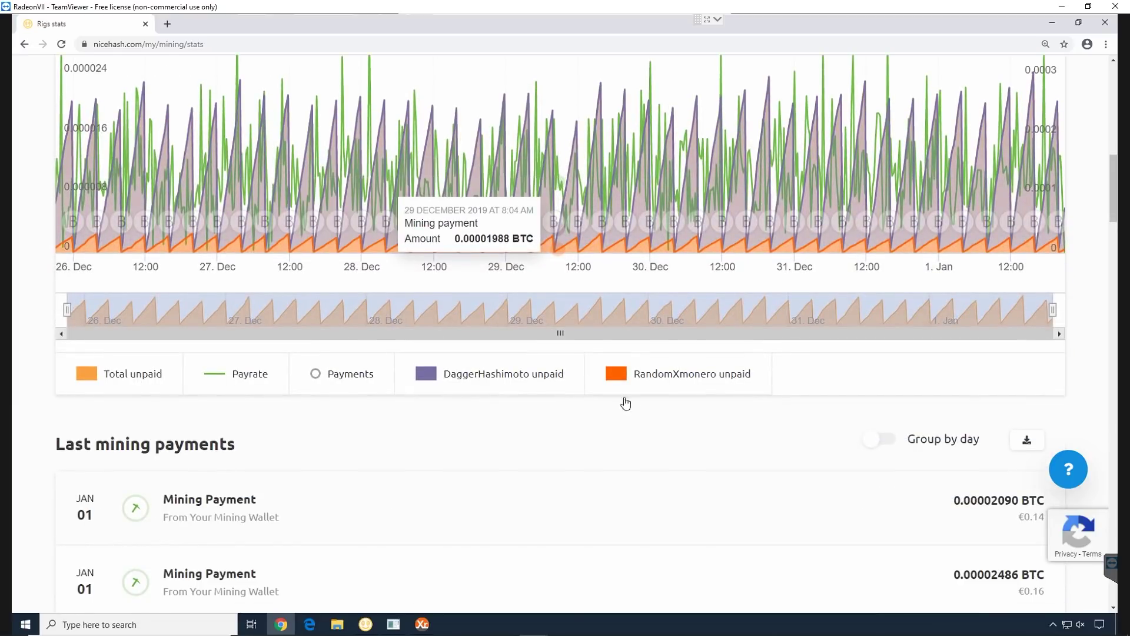
{"action": "scroll", "coordinate": [651, 415], "scroll_direction": "down", "scroll_amount": 4}
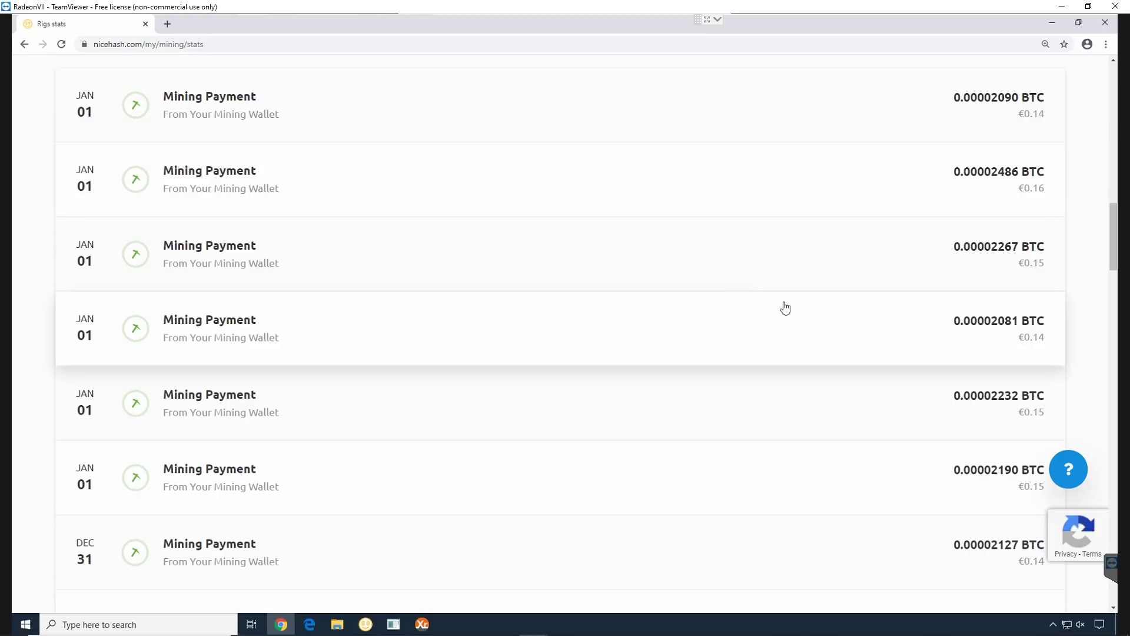
{"action": "scroll", "coordinate": [820, 310], "scroll_direction": "up", "scroll_amount": 2}
{"action": "left_click", "coordinate": [879, 152]}
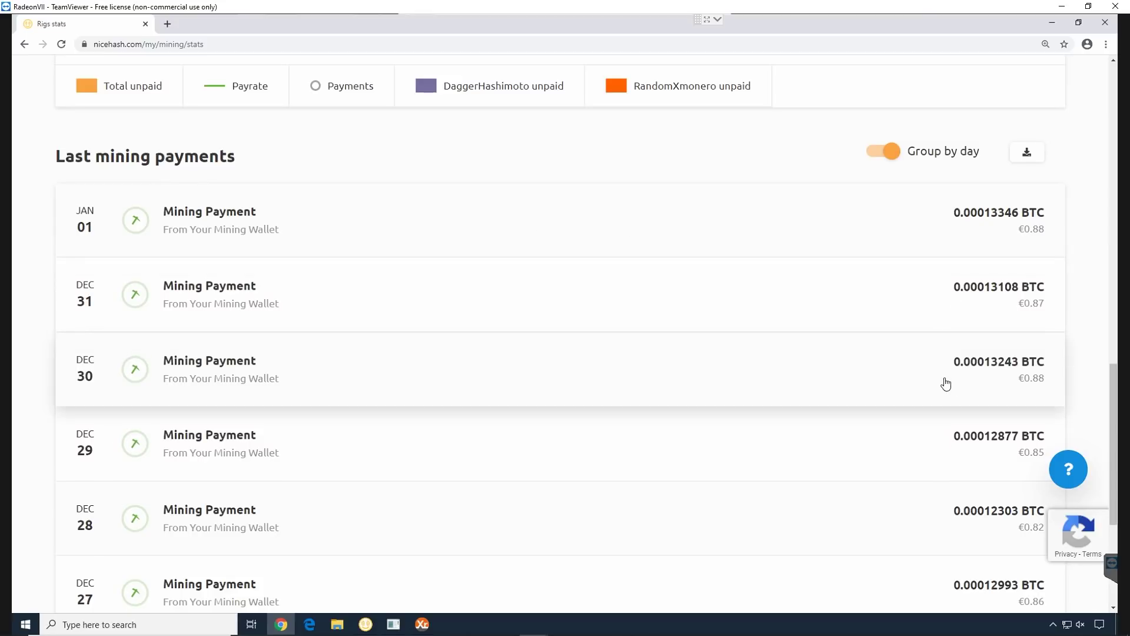
{"action": "scroll", "coordinate": [942, 386], "scroll_direction": "down", "scroll_amount": 1}
{"action": "scroll", "coordinate": [938, 400], "scroll_direction": "up", "scroll_amount": 1}
Switch to the Radeon VII profits spreadsheet and check December's date range and coin entry (A19–B19).
{"action": "left_click", "coordinate": [305, 628]}
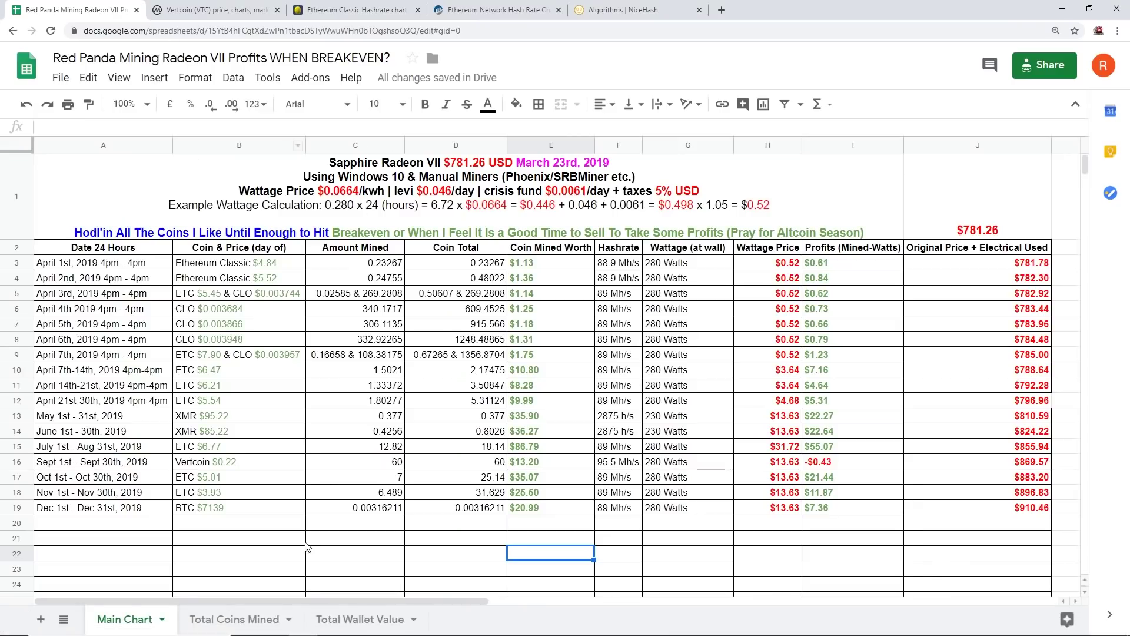
{"action": "left_click", "coordinate": [301, 538]}
{"action": "left_click", "coordinate": [279, 508]}
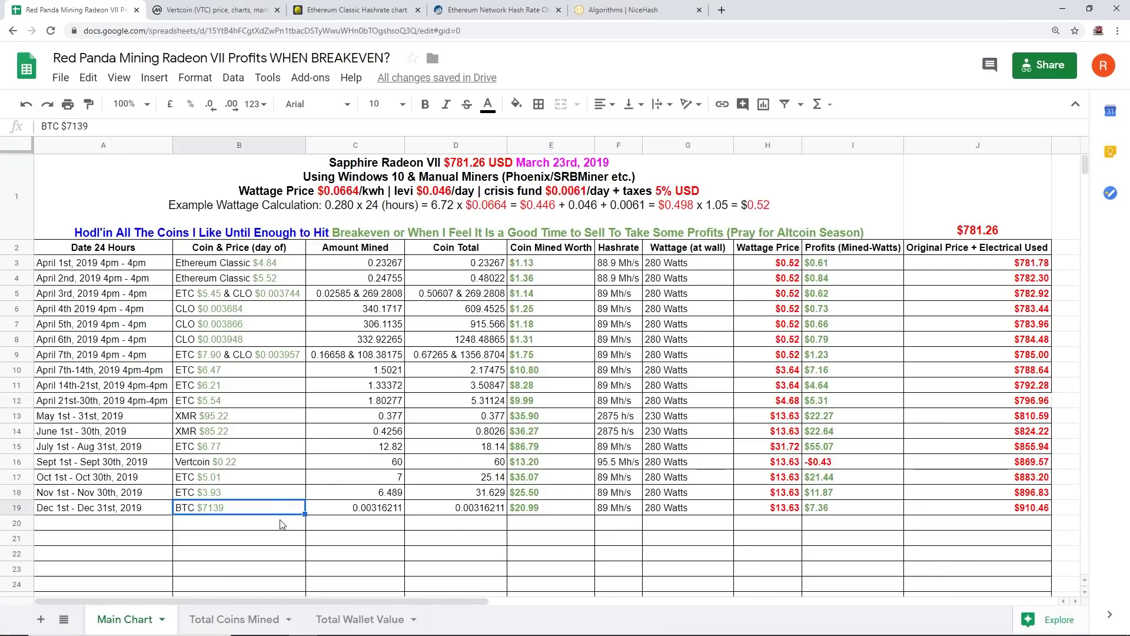
{"action": "left_click", "coordinate": [114, 510]}
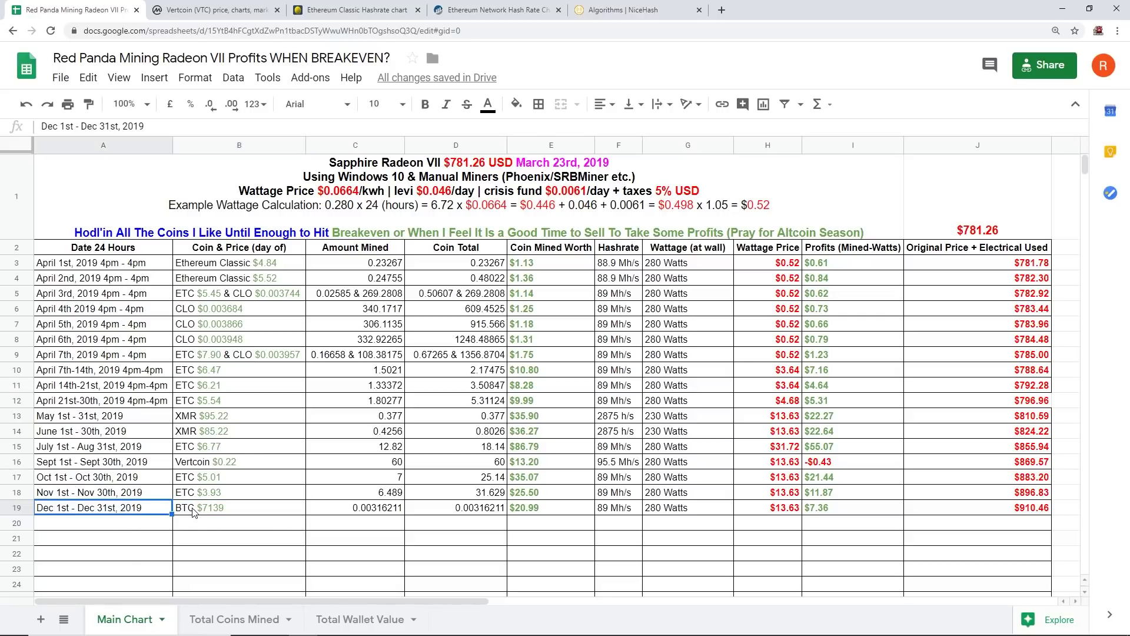
{"action": "left_click", "coordinate": [196, 512]}
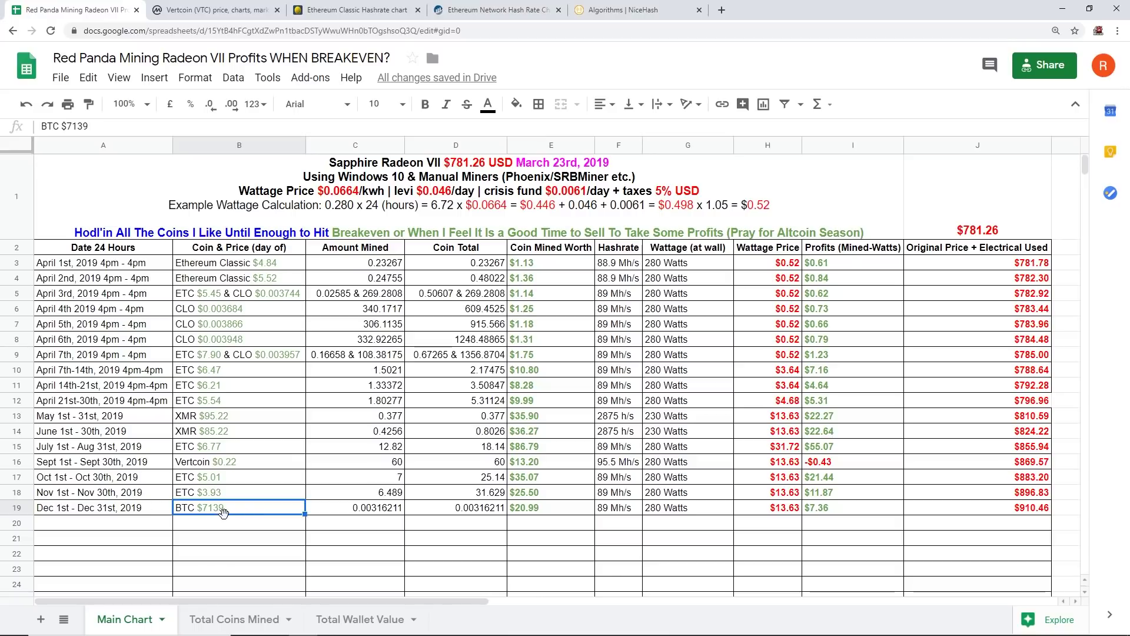
Review December's 0.00316211 BTC mined, $20.99 worth and 89 Mh/s hashrate in C19–F19.
{"action": "left_click", "coordinate": [381, 509]}
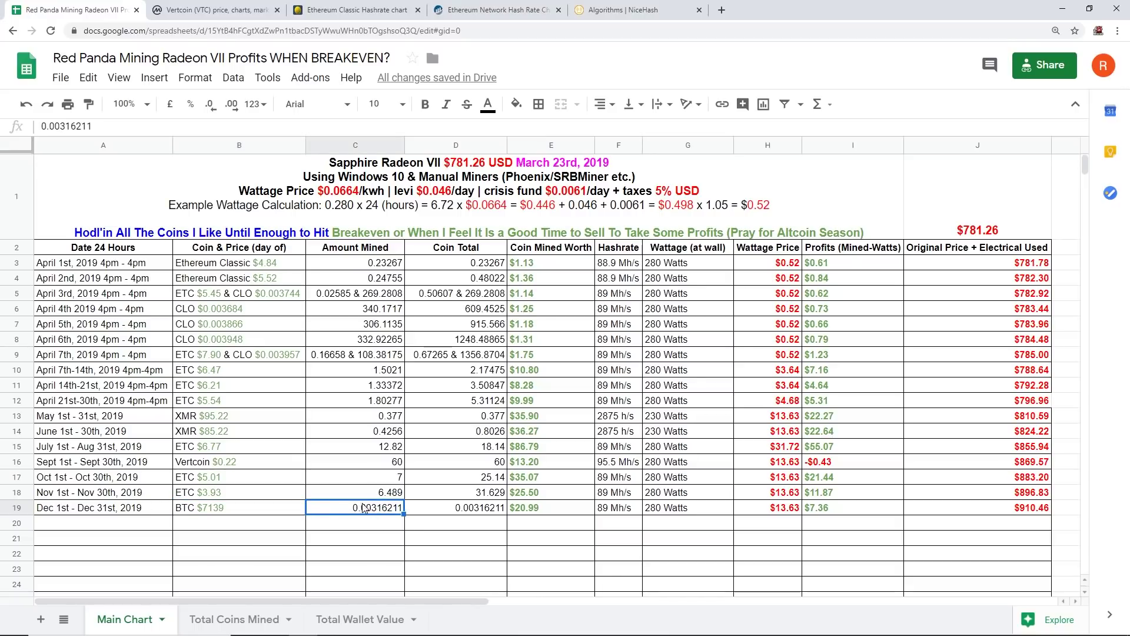
{"action": "left_click", "coordinate": [266, 510]}
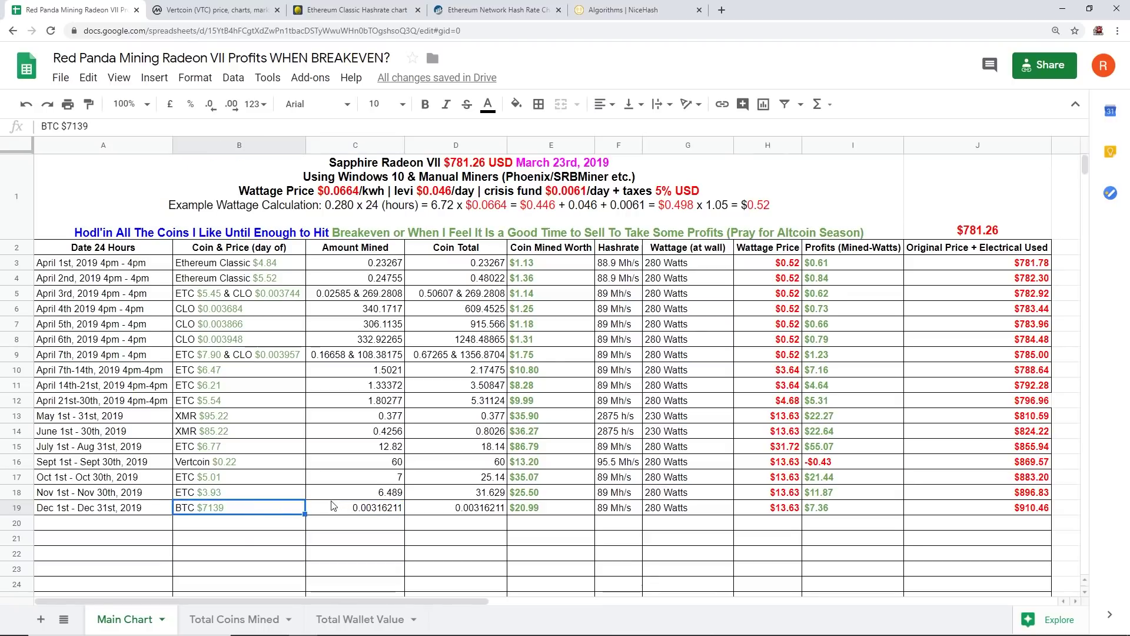
{"action": "left_click", "coordinate": [379, 510]}
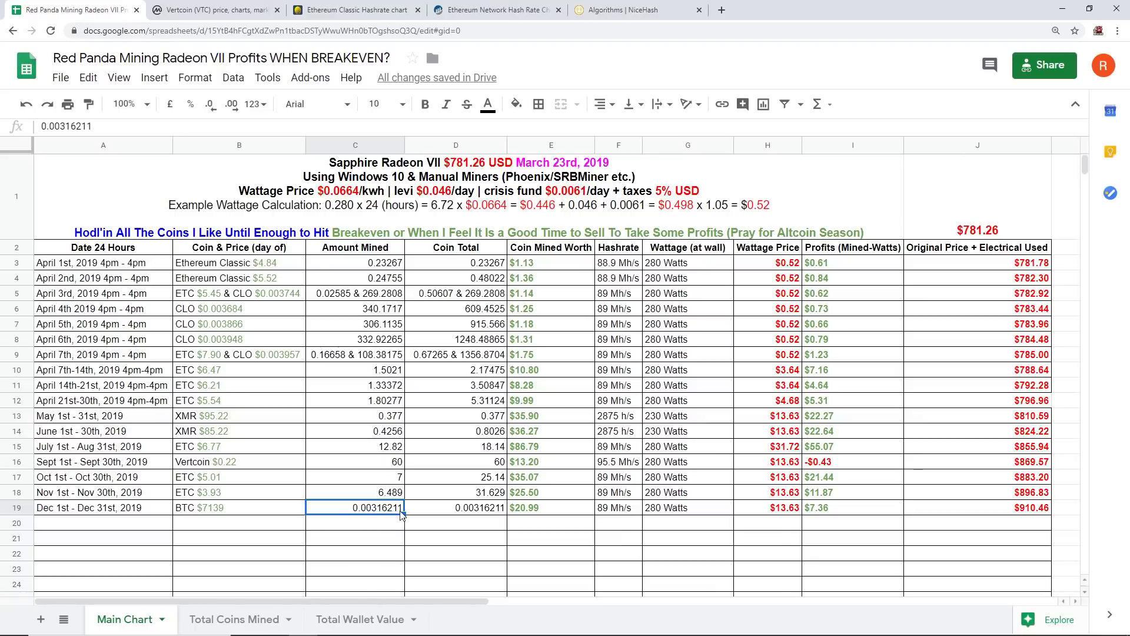
{"action": "left_click", "coordinate": [422, 512]}
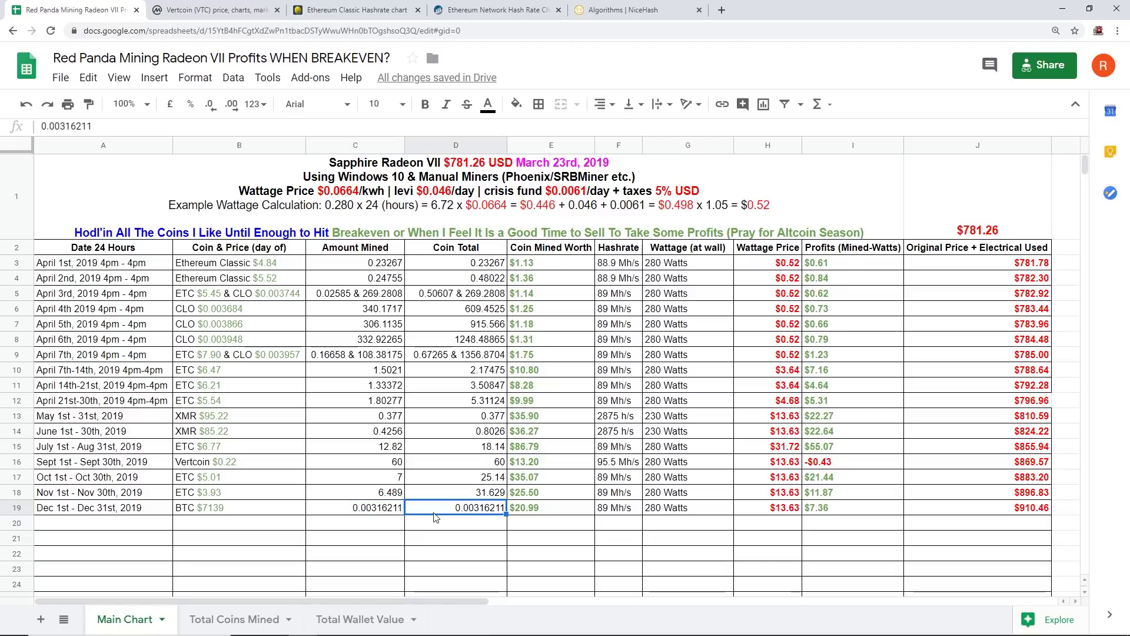
{"action": "left_click", "coordinate": [530, 514]}
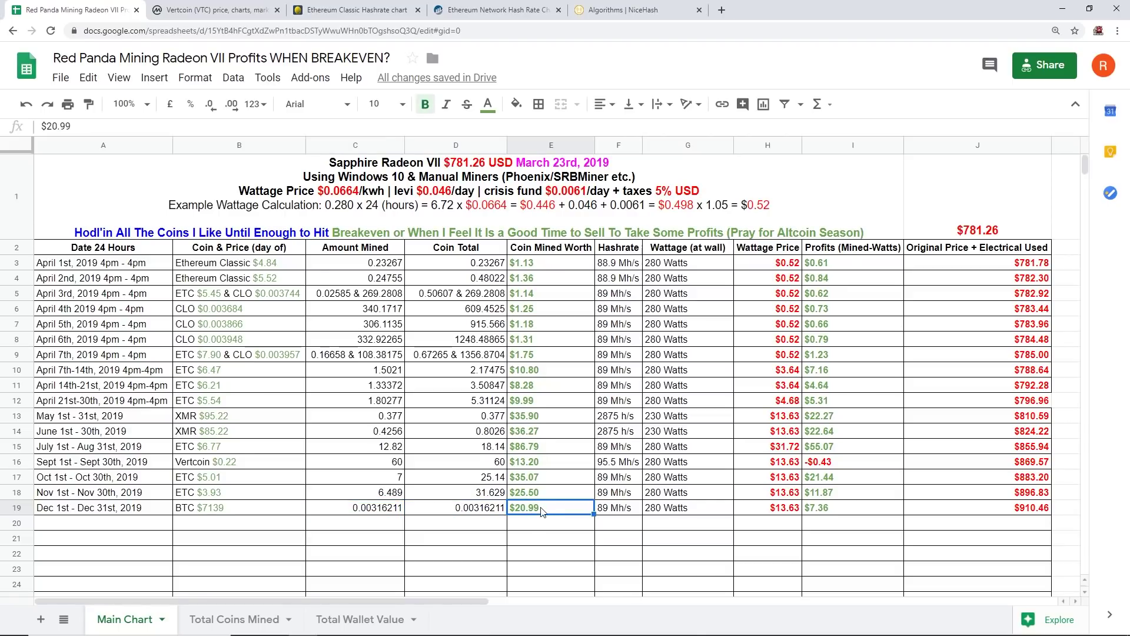
{"action": "left_click", "coordinate": [613, 516]}
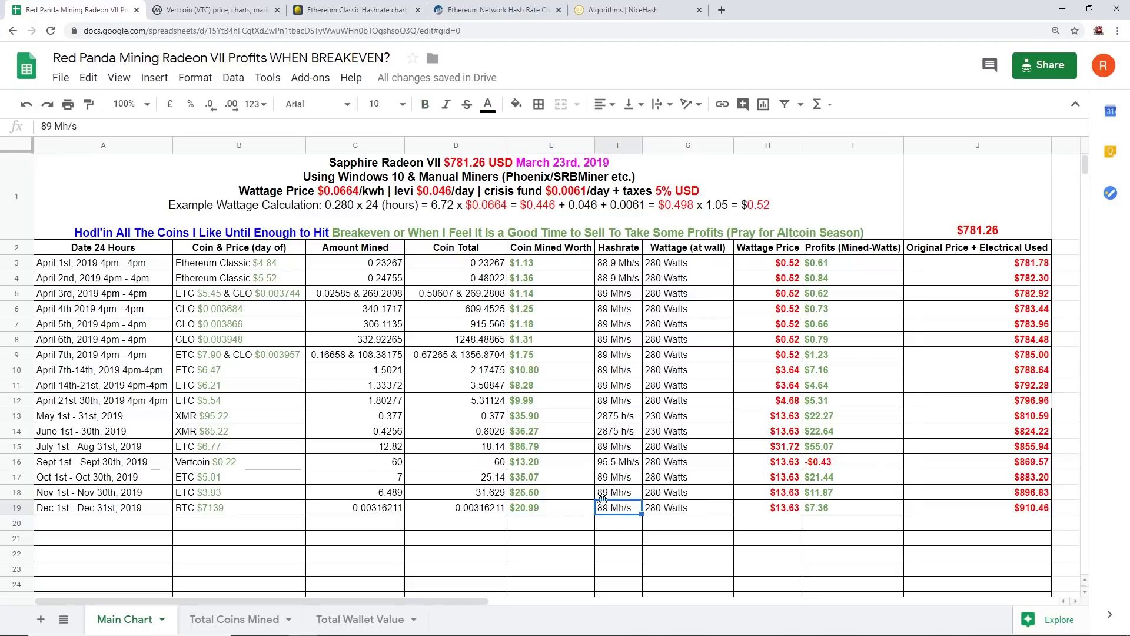
{"action": "left_click", "coordinate": [676, 513]}
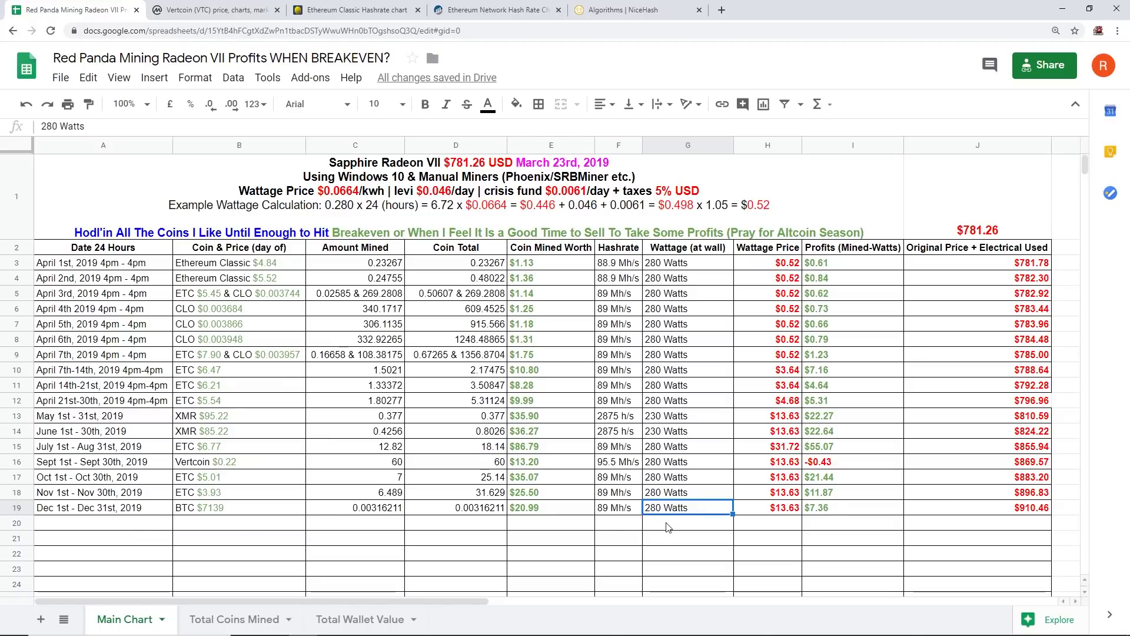
{"action": "left_click", "coordinate": [759, 509]}
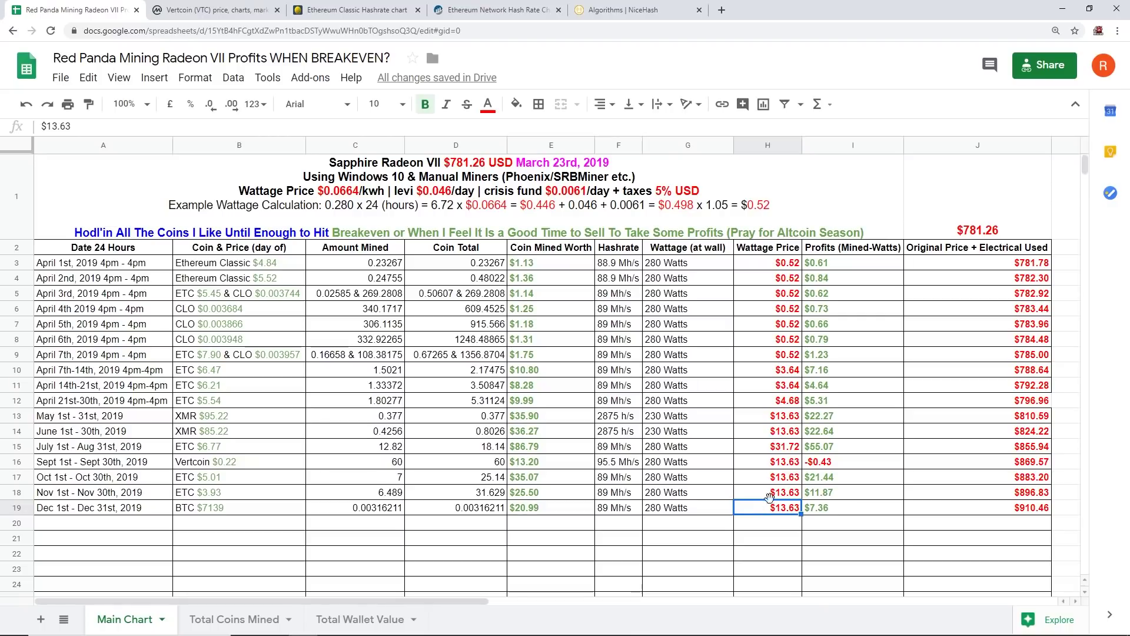
{"action": "left_click", "coordinate": [832, 511]}
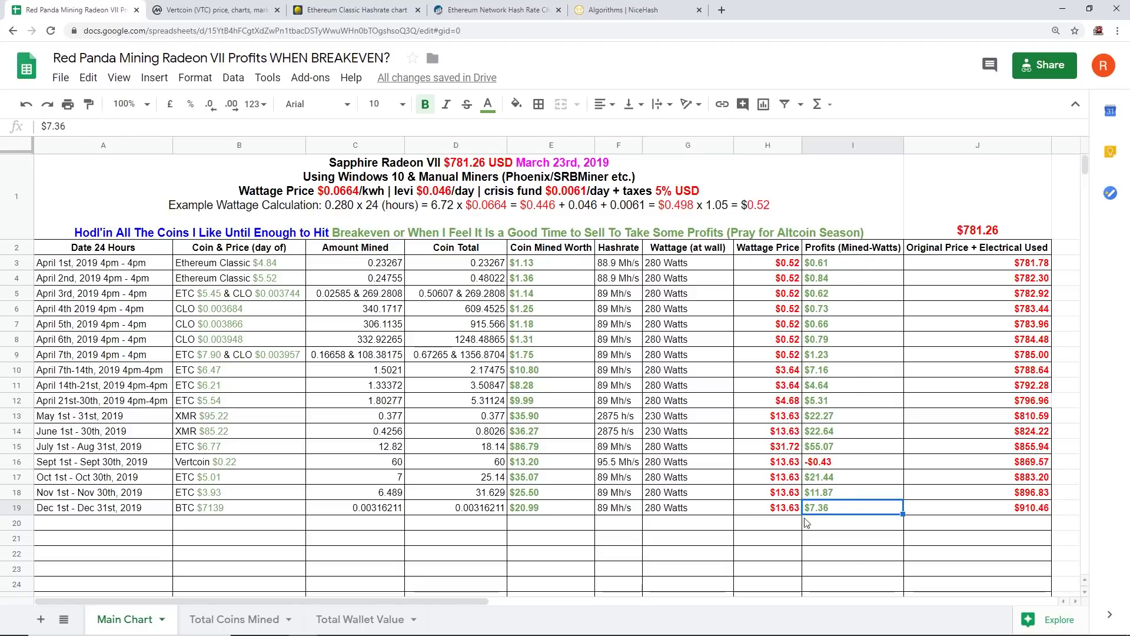
{"action": "left_click", "coordinate": [545, 512]}
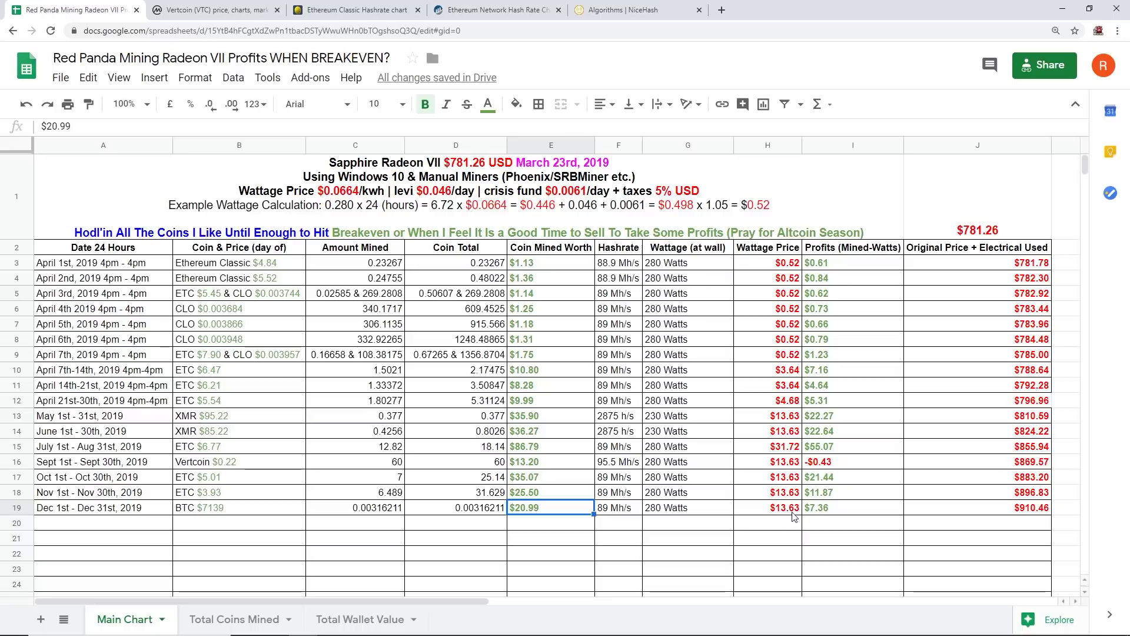
{"action": "left_click", "coordinate": [830, 514]}
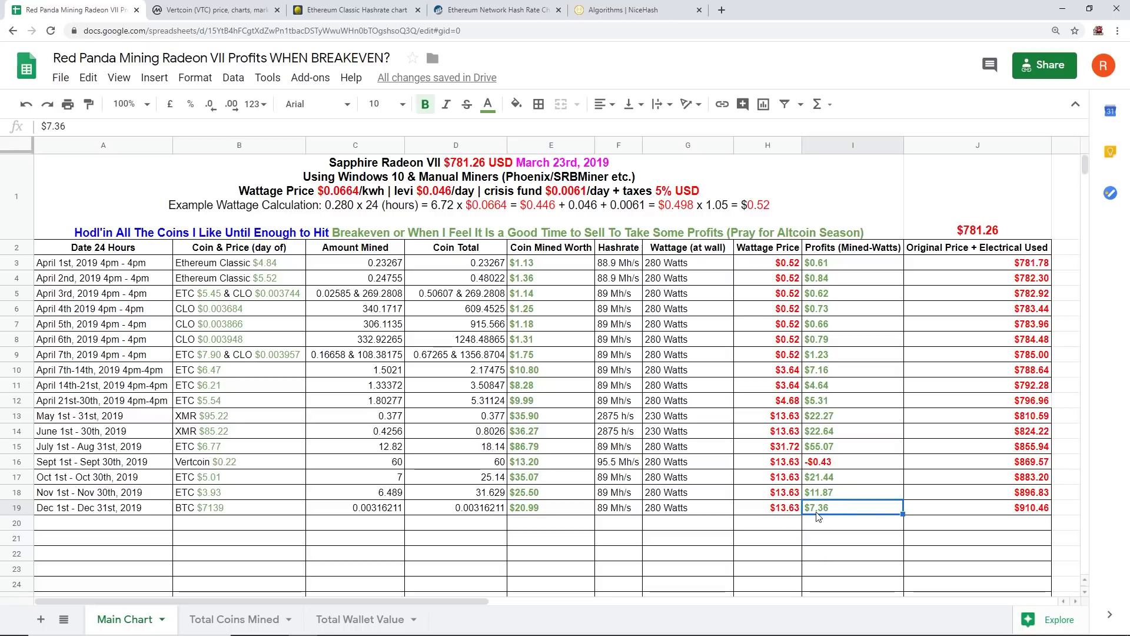
{"action": "left_click", "coordinate": [1007, 516]}
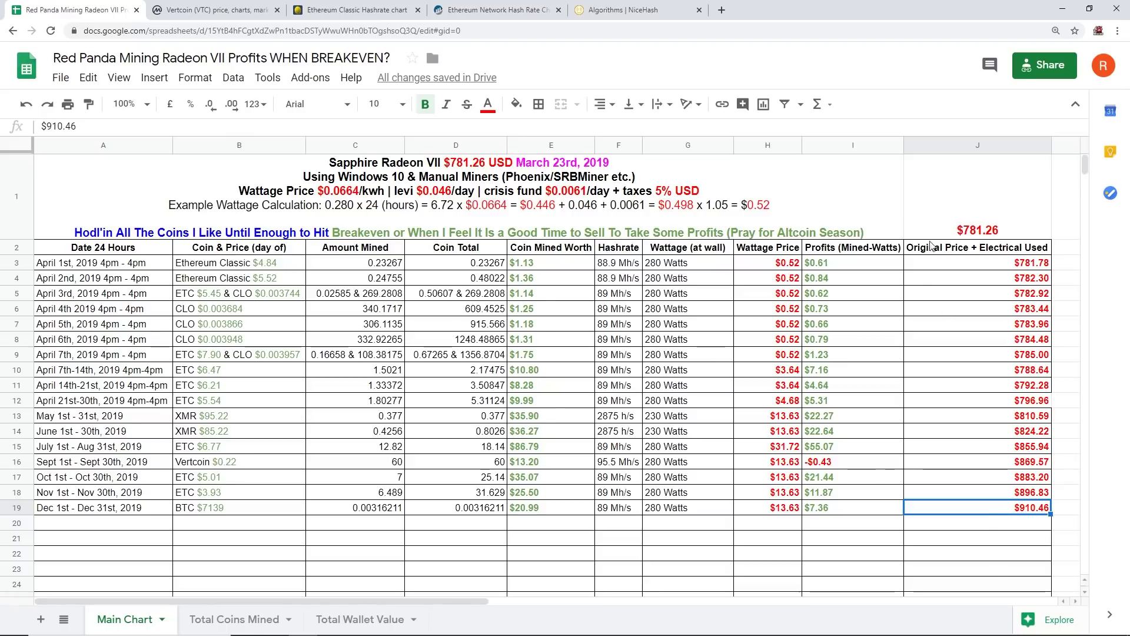
{"action": "left_click", "coordinate": [964, 236]}
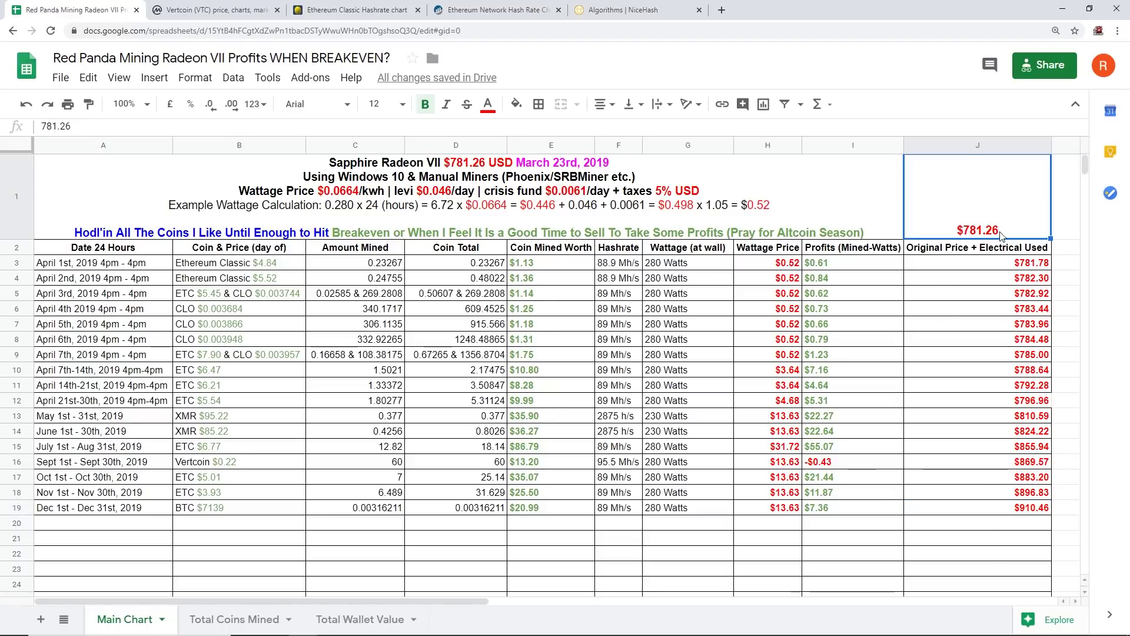
Select the December running total in J19, then open the Total Coins Mined sheet.
{"action": "left_click", "coordinate": [1013, 503]}
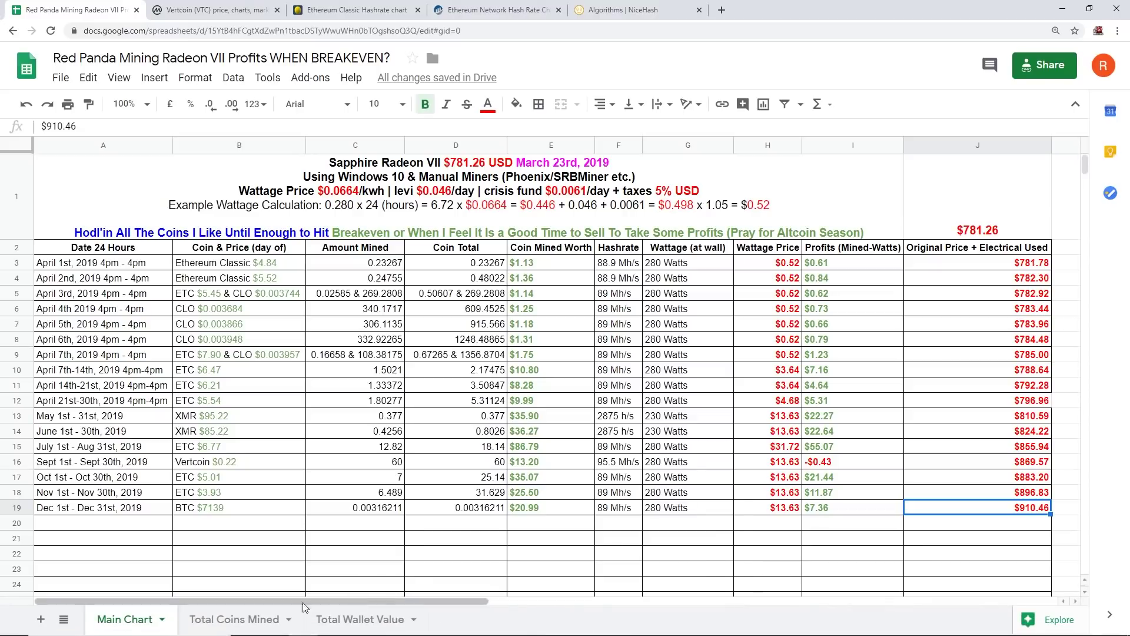
{"action": "left_click", "coordinate": [234, 618]}
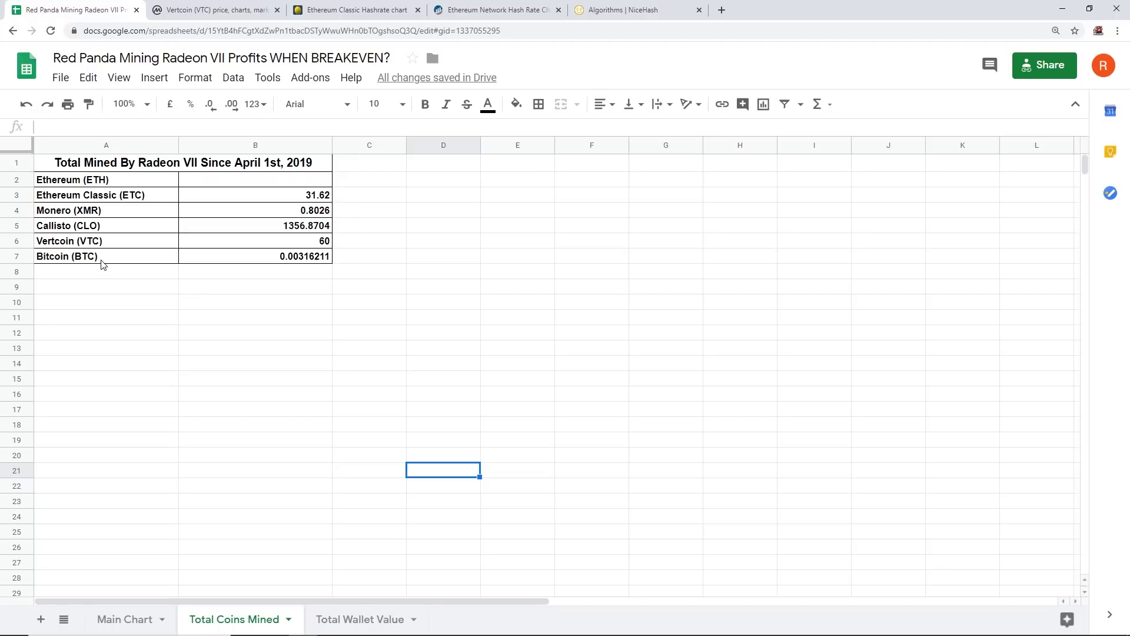
{"action": "left_click", "coordinate": [285, 274]}
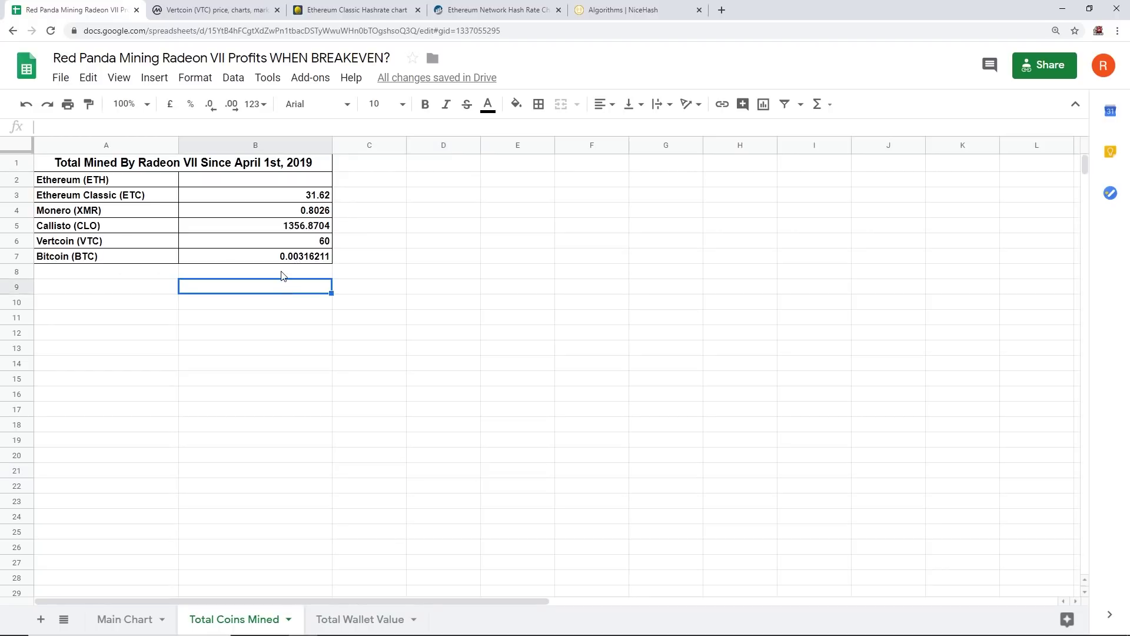
{"action": "left_click", "coordinate": [347, 618]}
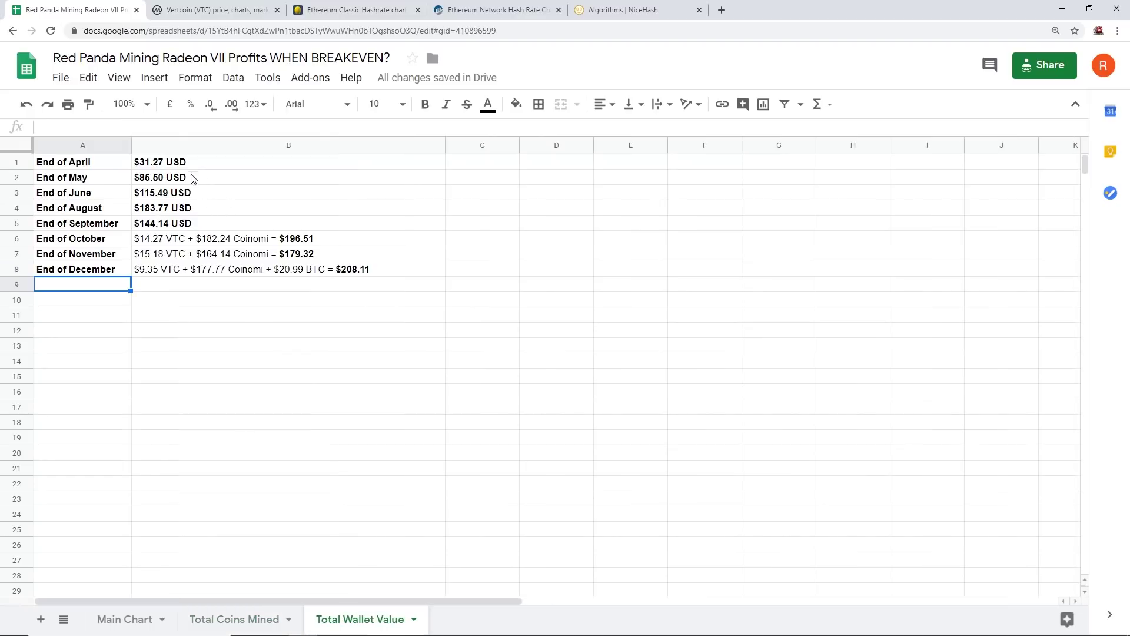
{"action": "left_click_drag", "start_coordinate": [97, 274], "coordinate": [378, 282]}
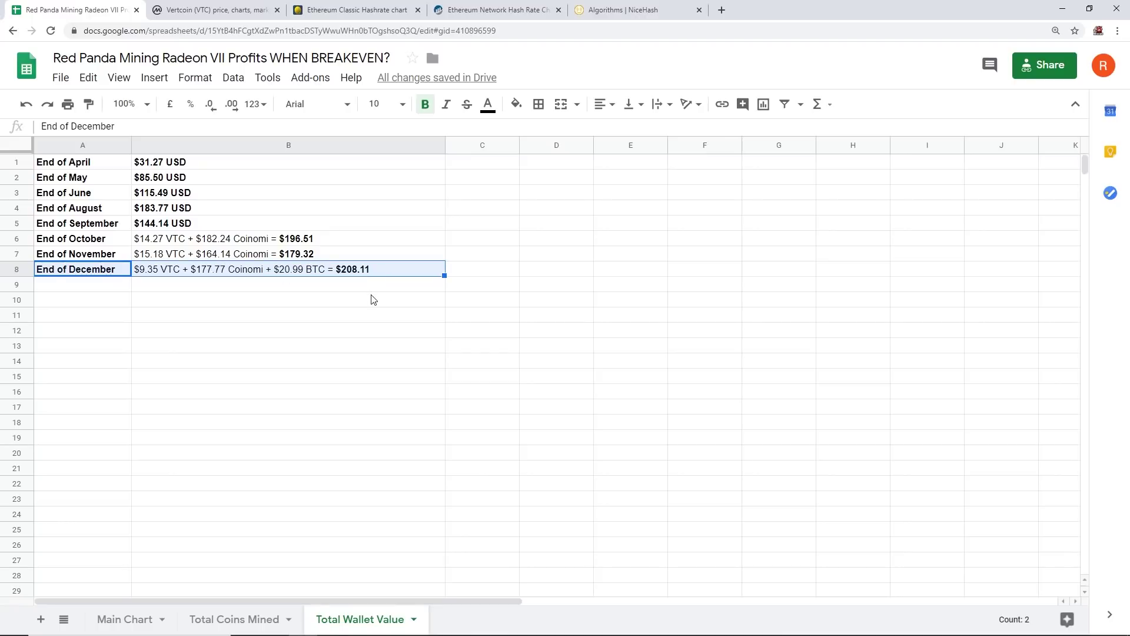
{"action": "left_click", "coordinate": [263, 619]}
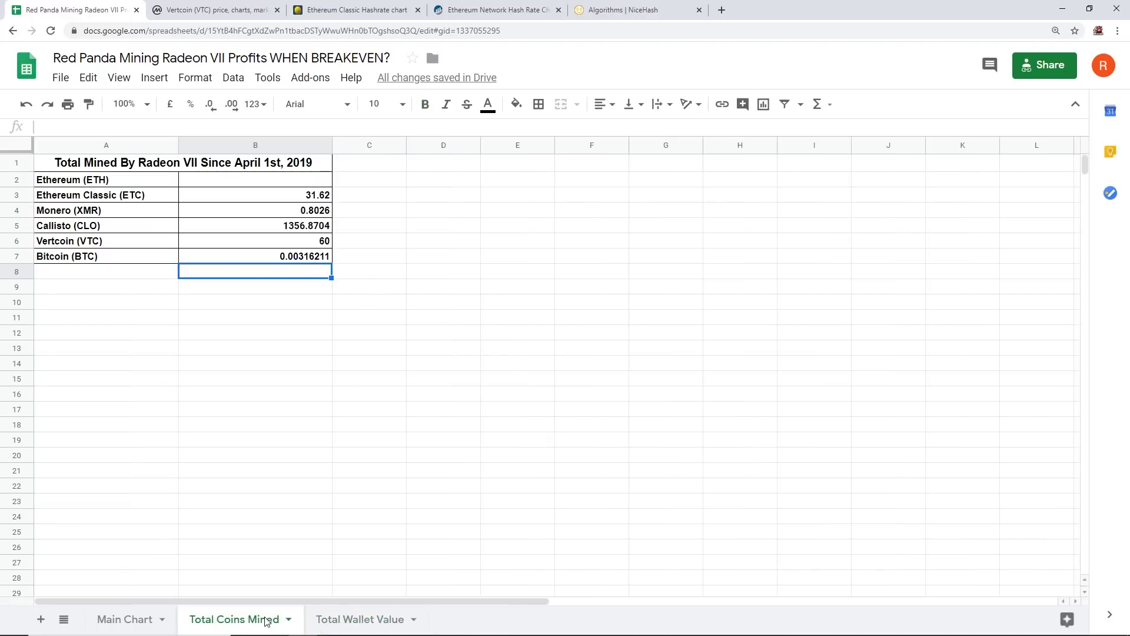
{"action": "left_click", "coordinate": [383, 628]}
{"action": "left_click", "coordinate": [363, 297]}
{"action": "left_click", "coordinate": [378, 277]}
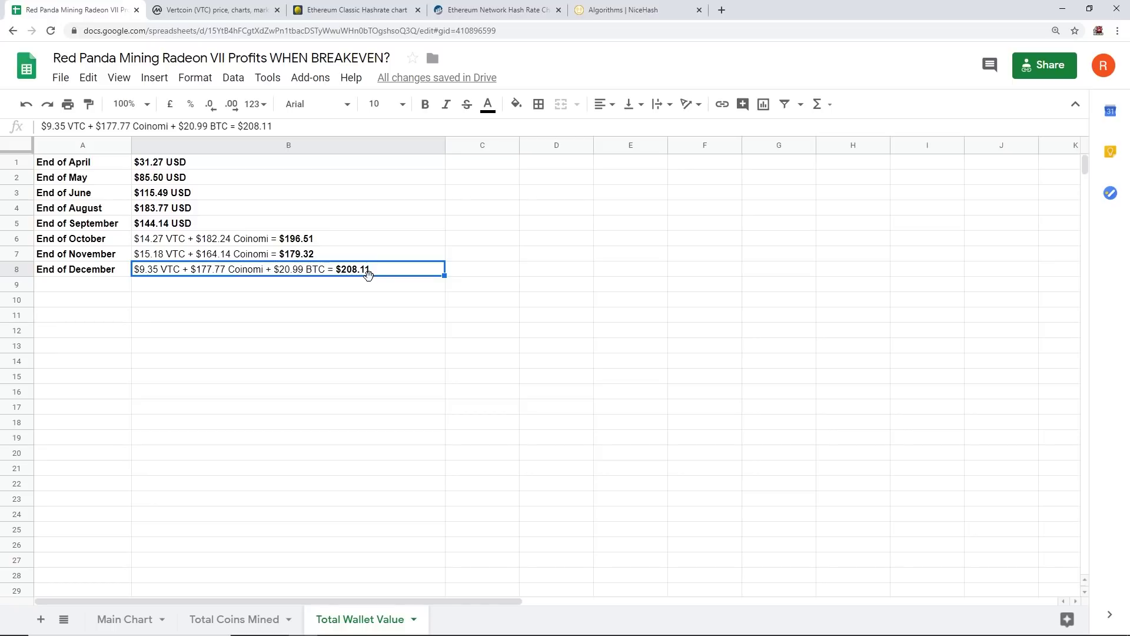
{"action": "left_click", "coordinate": [131, 622]}
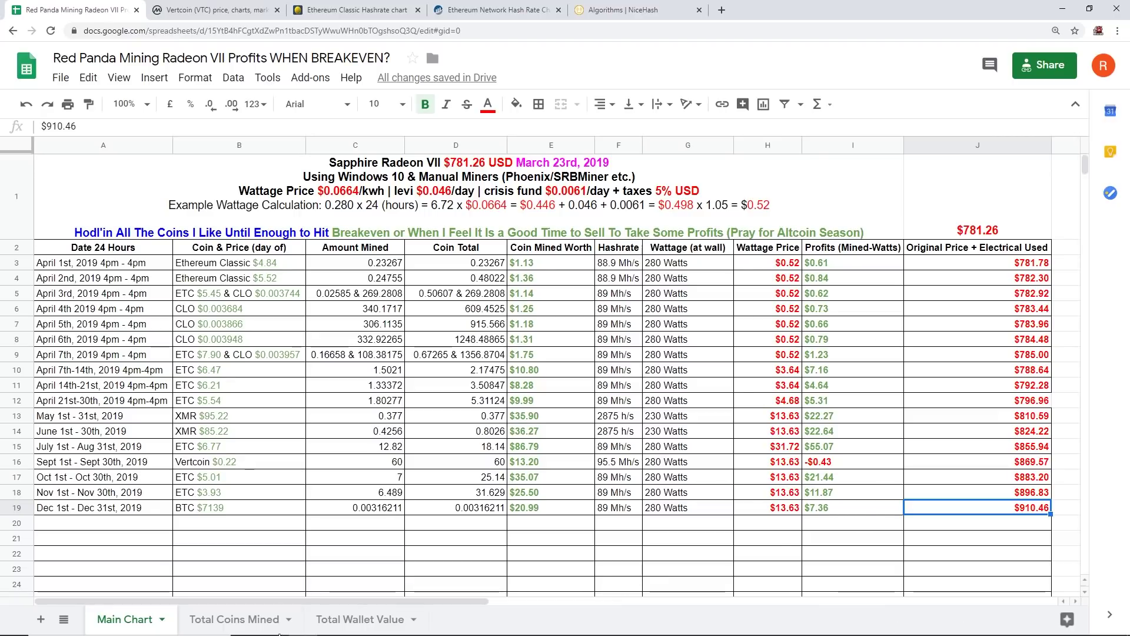
{"action": "left_click", "coordinate": [235, 618]}
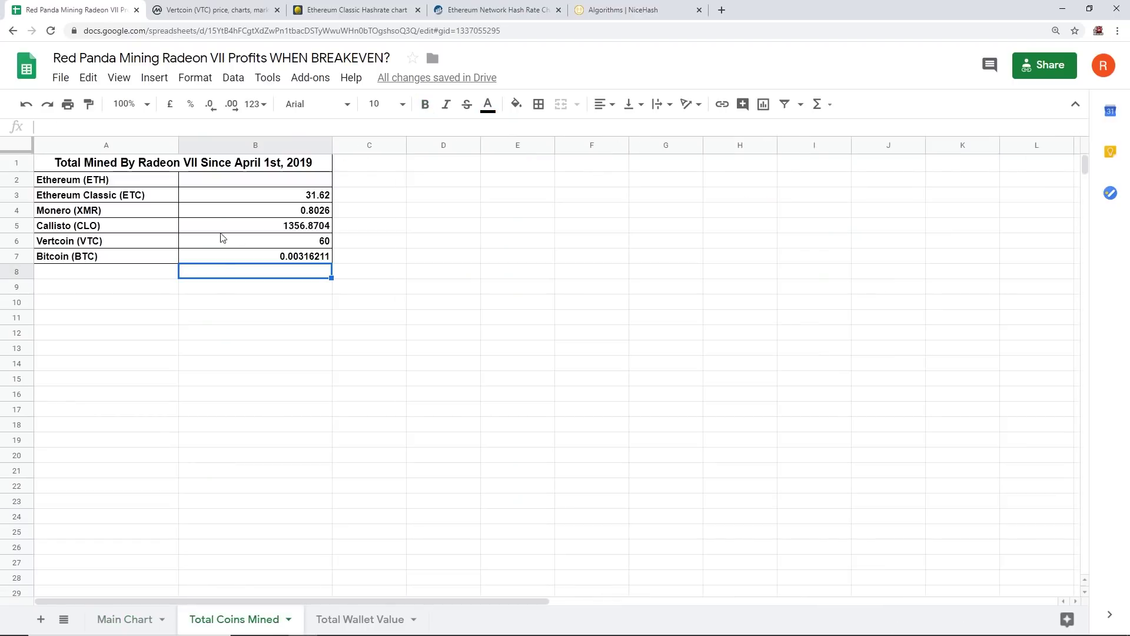
{"action": "left_click", "coordinate": [300, 198]}
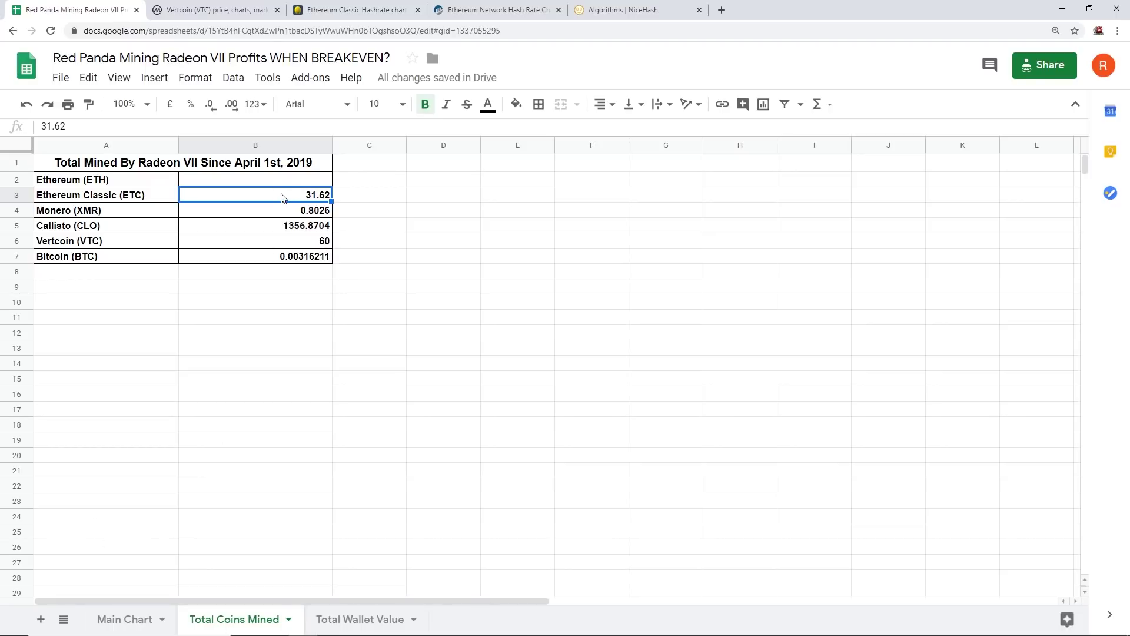
{"action": "left_click", "coordinate": [138, 623]}
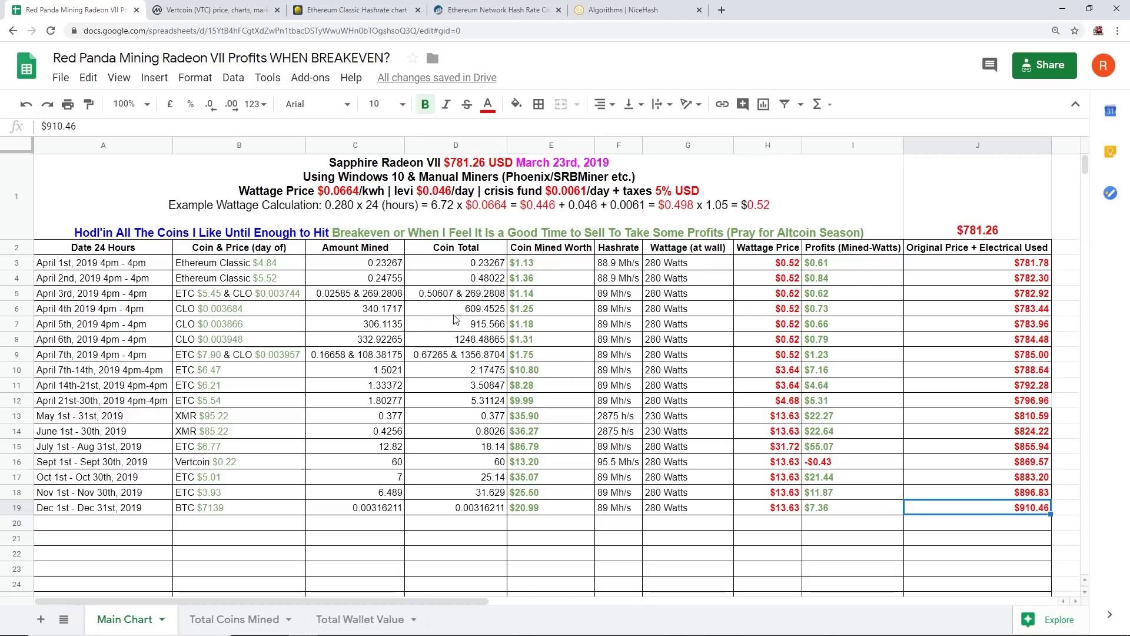
Select D20 below the December row, then move to the Total Wallet Value sheet.
{"action": "left_click", "coordinate": [489, 528]}
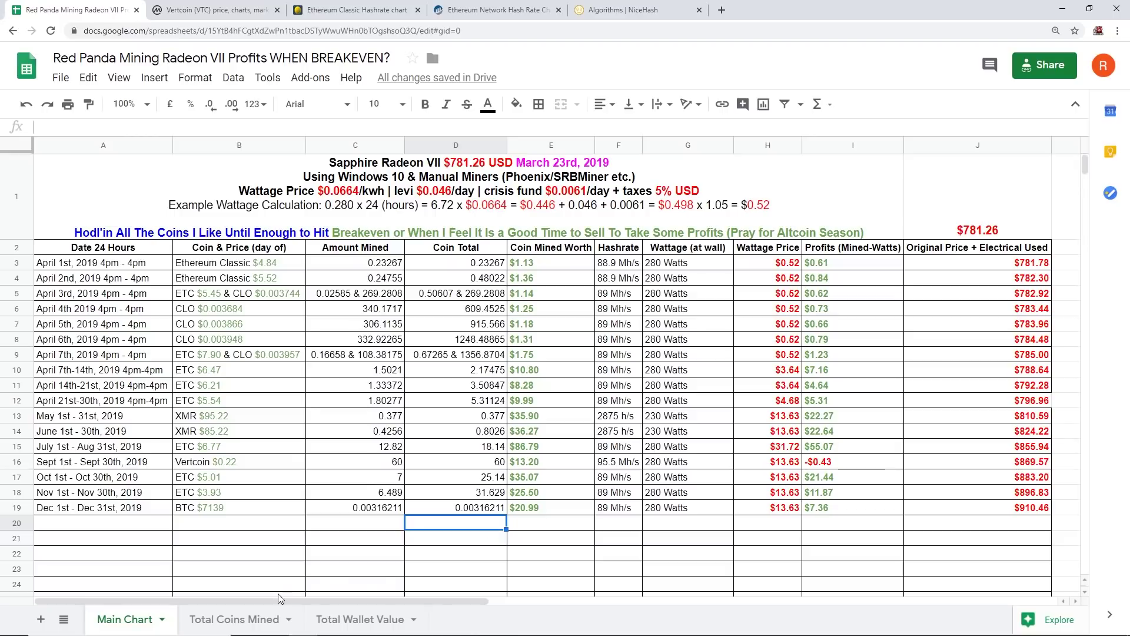
{"action": "left_click", "coordinate": [260, 619]}
{"action": "left_click", "coordinate": [331, 622]}
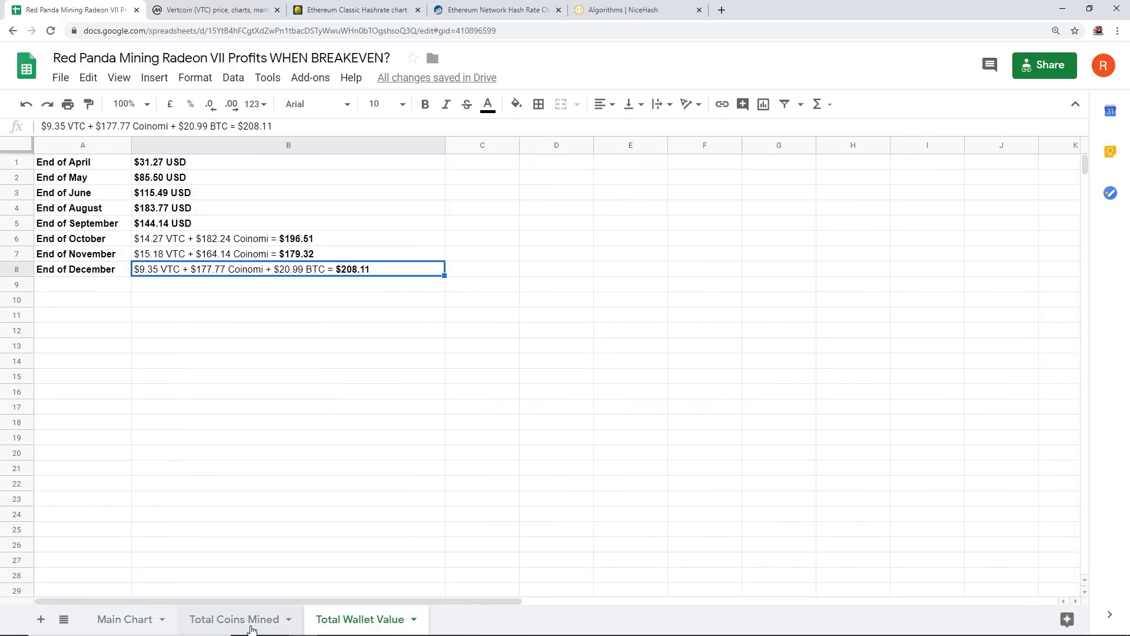
{"action": "left_click", "coordinate": [276, 620]}
{"action": "left_click", "coordinate": [344, 619]}
{"action": "left_click", "coordinate": [270, 13]}
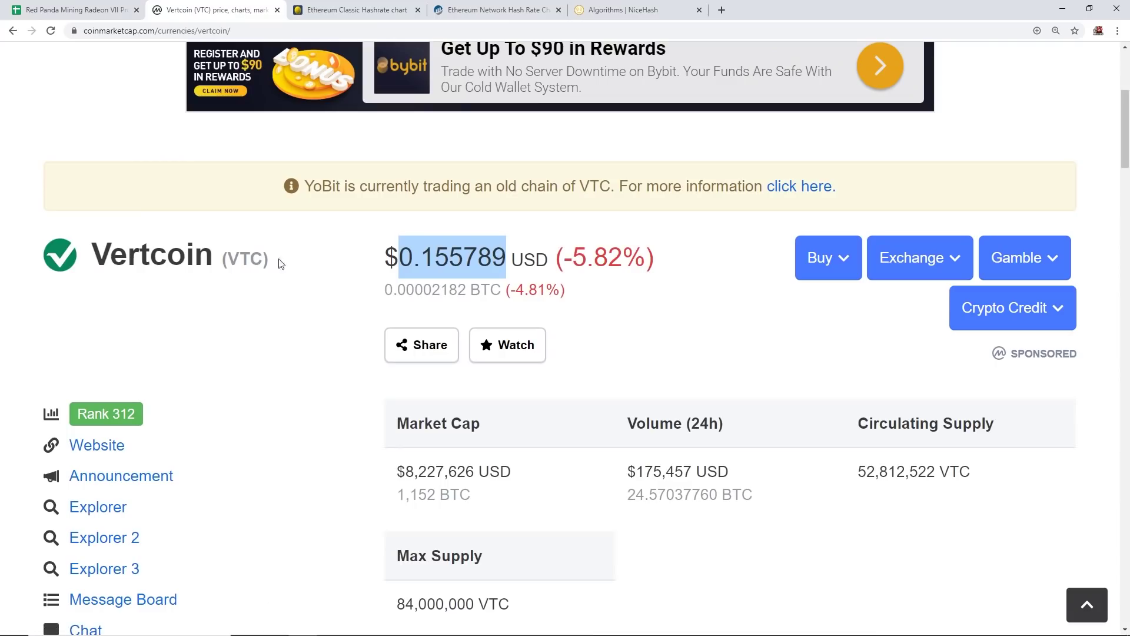
{"action": "left_click", "coordinate": [64, 13]}
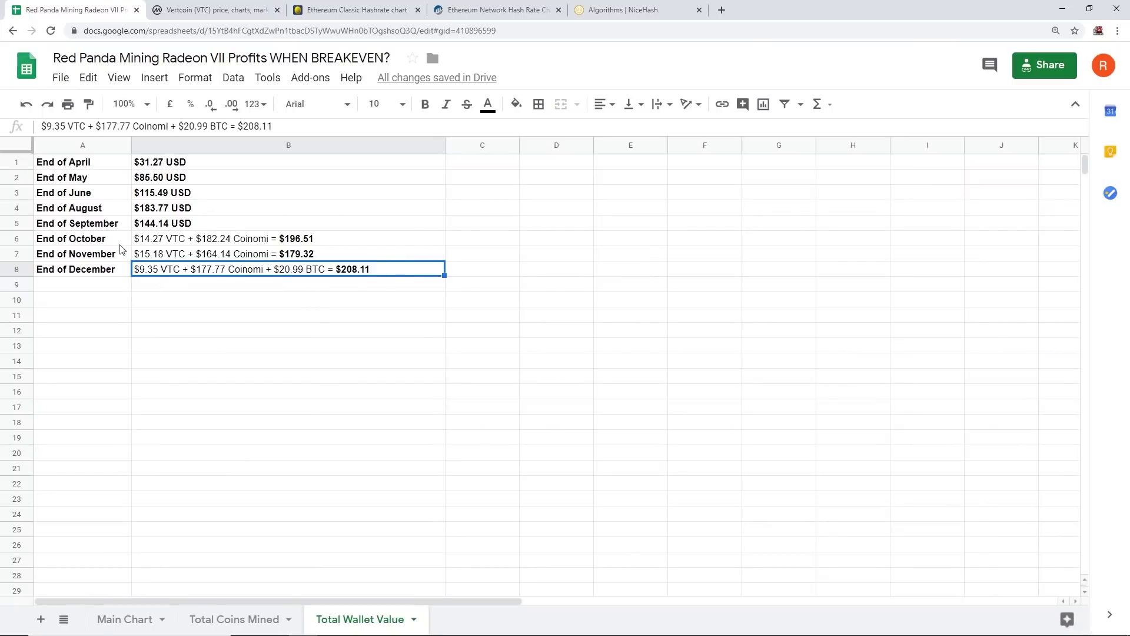
{"action": "left_click", "coordinate": [124, 619]}
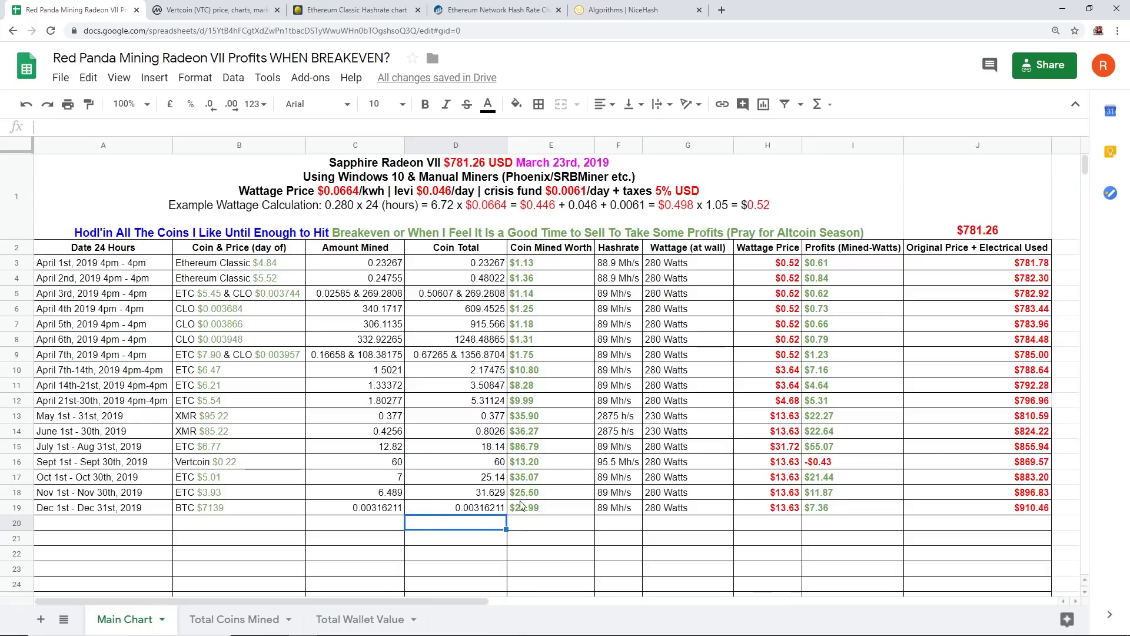
{"action": "left_click", "coordinate": [544, 509]}
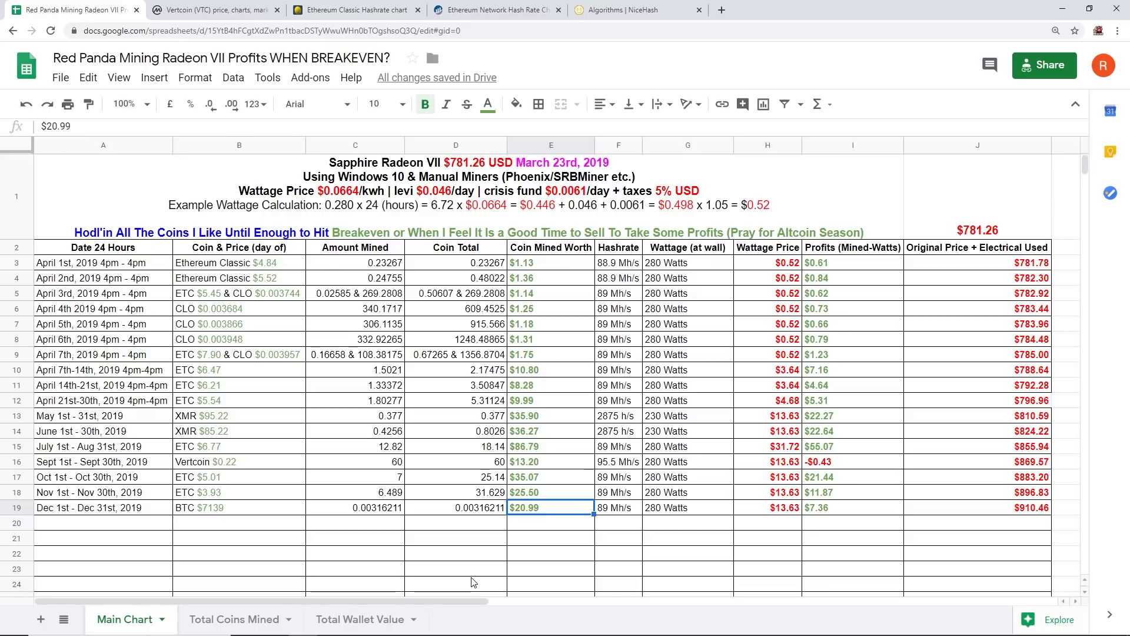
{"action": "left_click", "coordinate": [497, 10]}
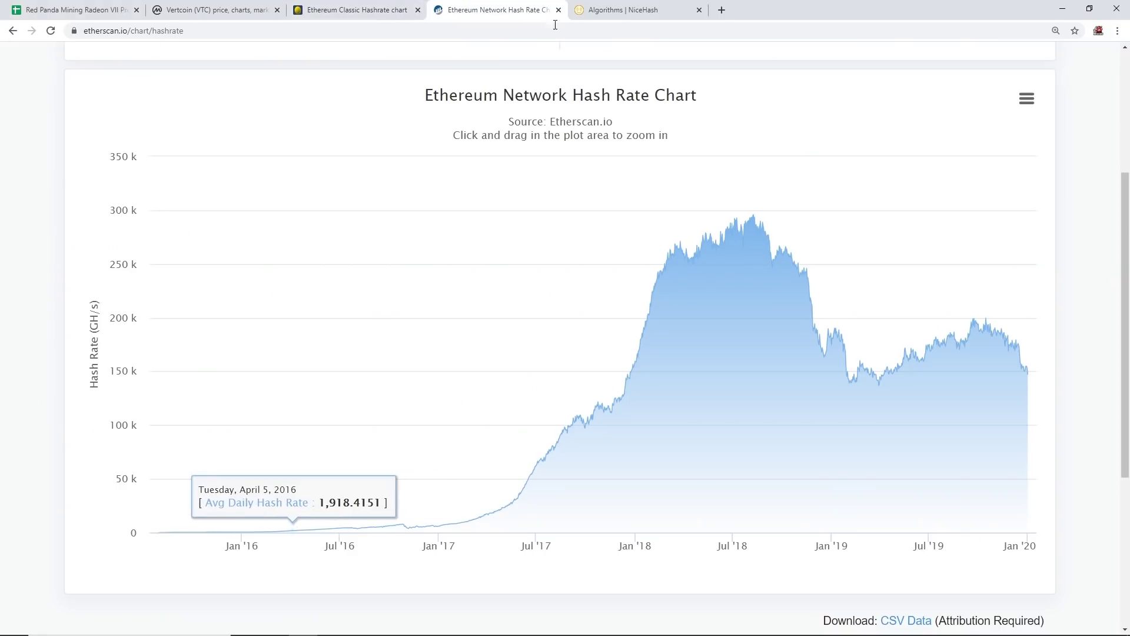
Glance at the ETC hashrate and Vertcoin tabs, then zoom CoinMarketCap's Bitcoin chart to Sep 21, 2019–Jan 1, 2020.
{"action": "left_click", "coordinate": [347, 12]}
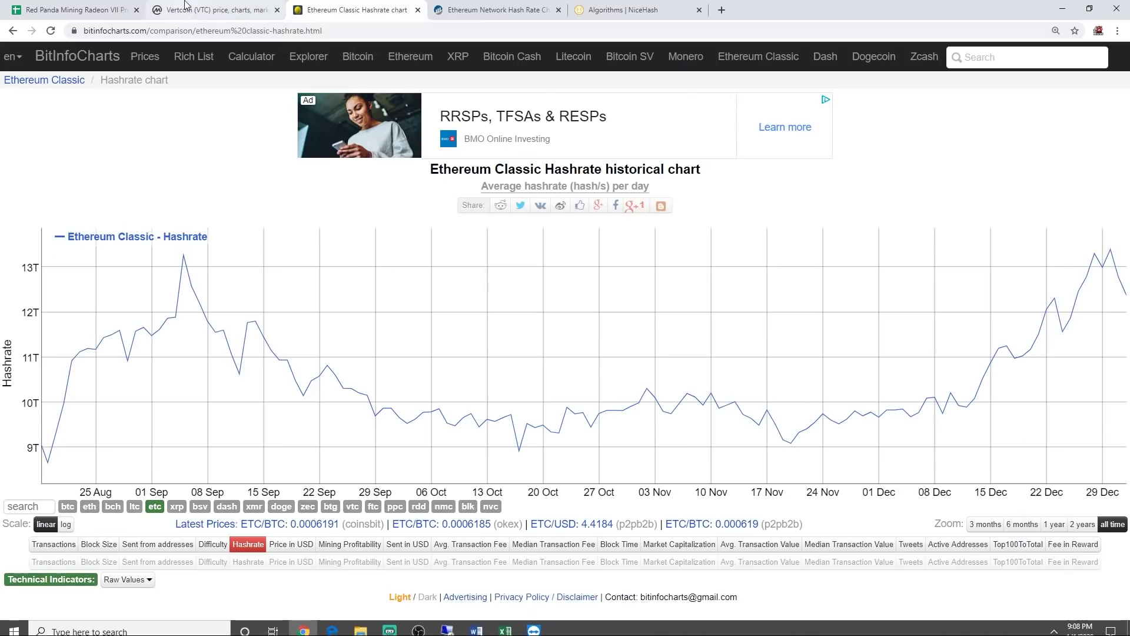
{"action": "left_click", "coordinate": [236, 10]}
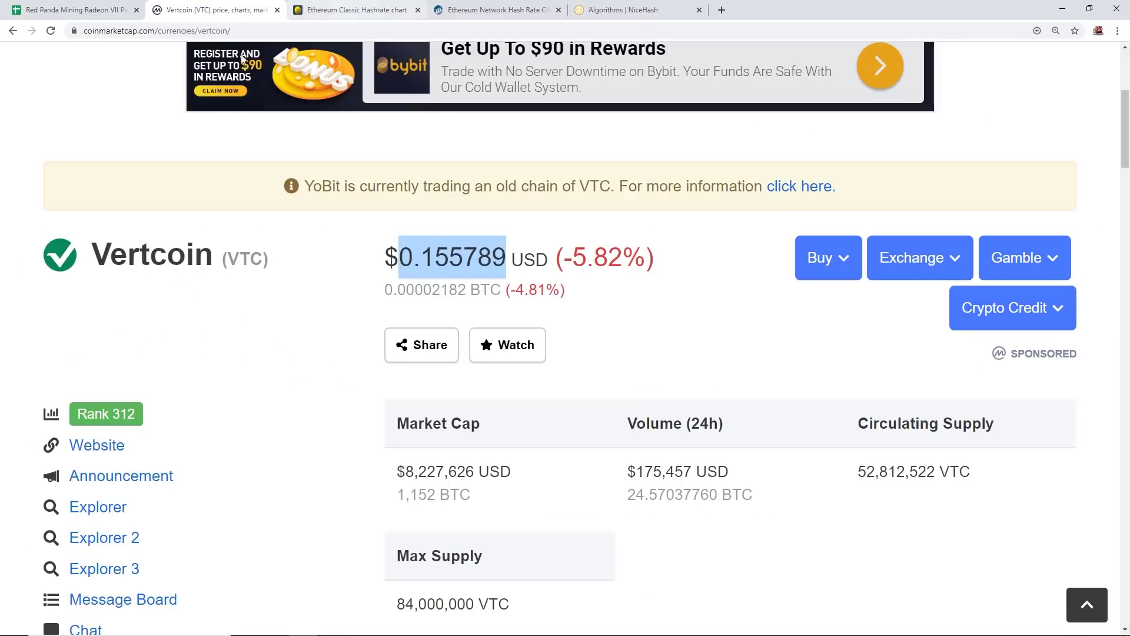
{"action": "left_click", "coordinate": [12, 32]}
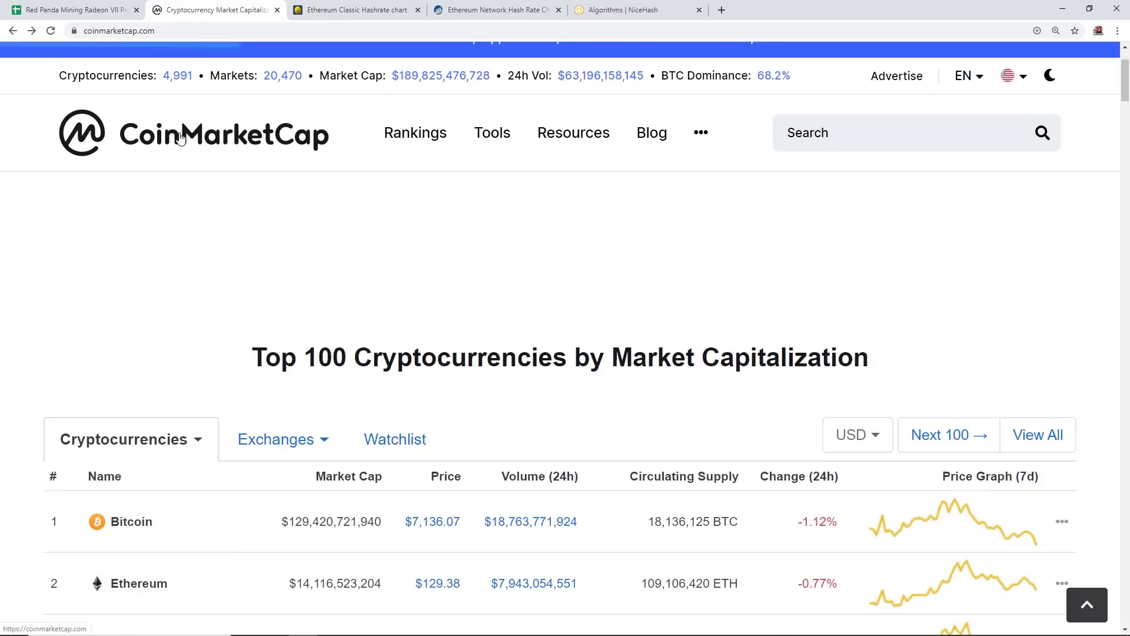
{"action": "scroll", "coordinate": [297, 392], "scroll_direction": "down", "scroll_amount": 5}
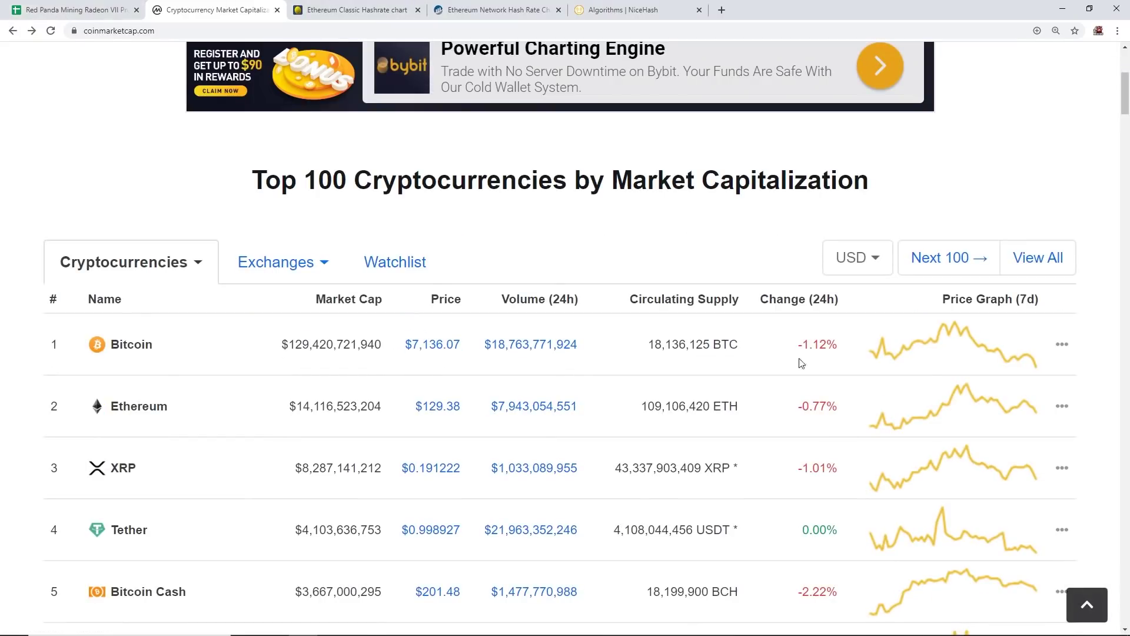
{"action": "left_click", "coordinate": [975, 356]}
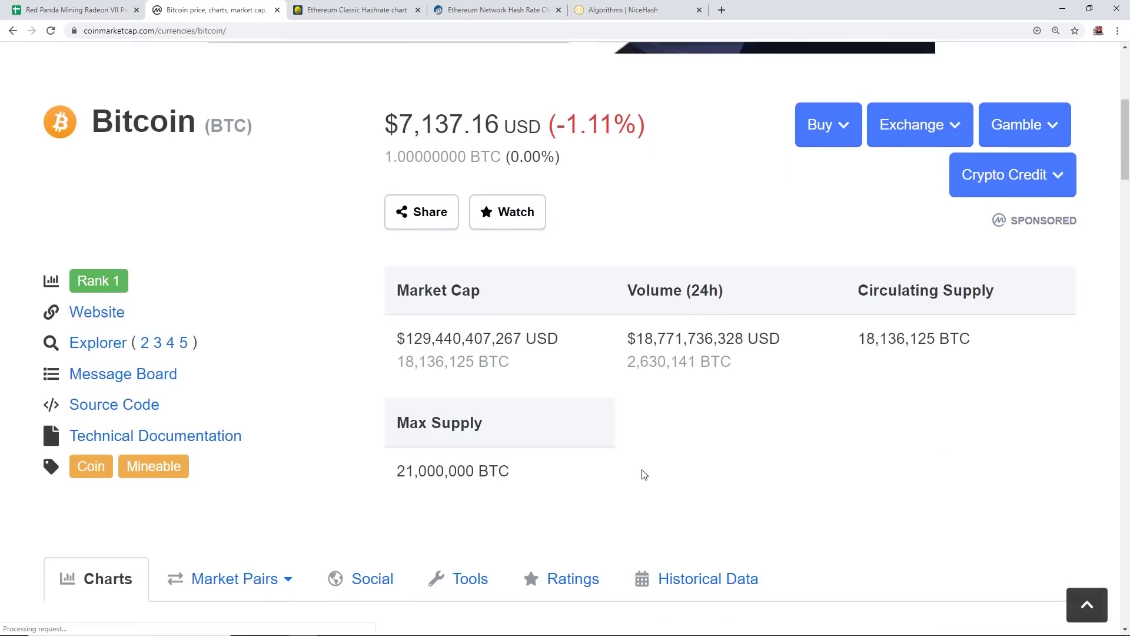
{"action": "scroll", "coordinate": [643, 470], "scroll_direction": "down", "scroll_amount": 10}
{"action": "left_click_drag", "start_coordinate": [937, 337], "coordinate": [1039, 358]}
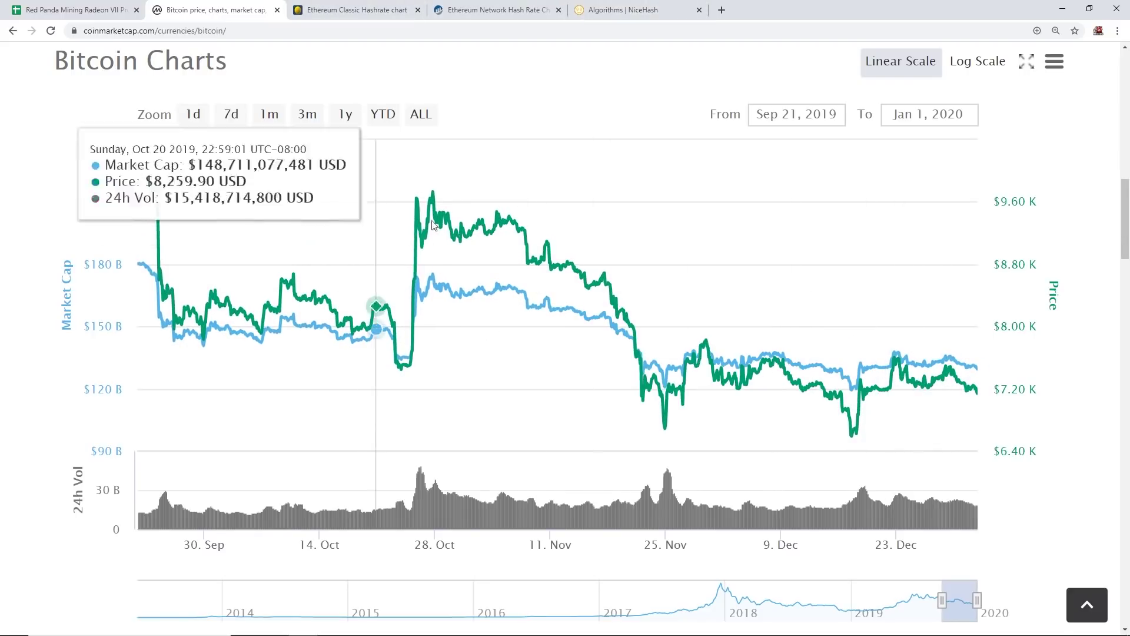
Review November's ETC row ($3.93 price, $25.50 mined worth), then view the Ethereum Classic hashrate chart.
{"action": "left_click", "coordinate": [122, 12]}
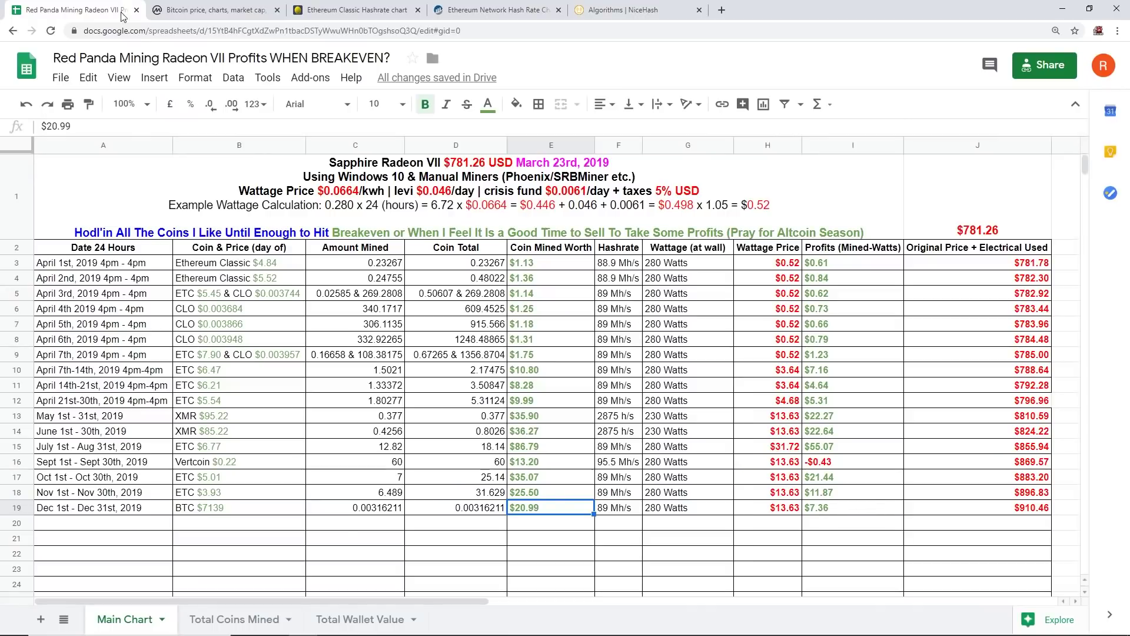
{"action": "left_click", "coordinate": [536, 496]}
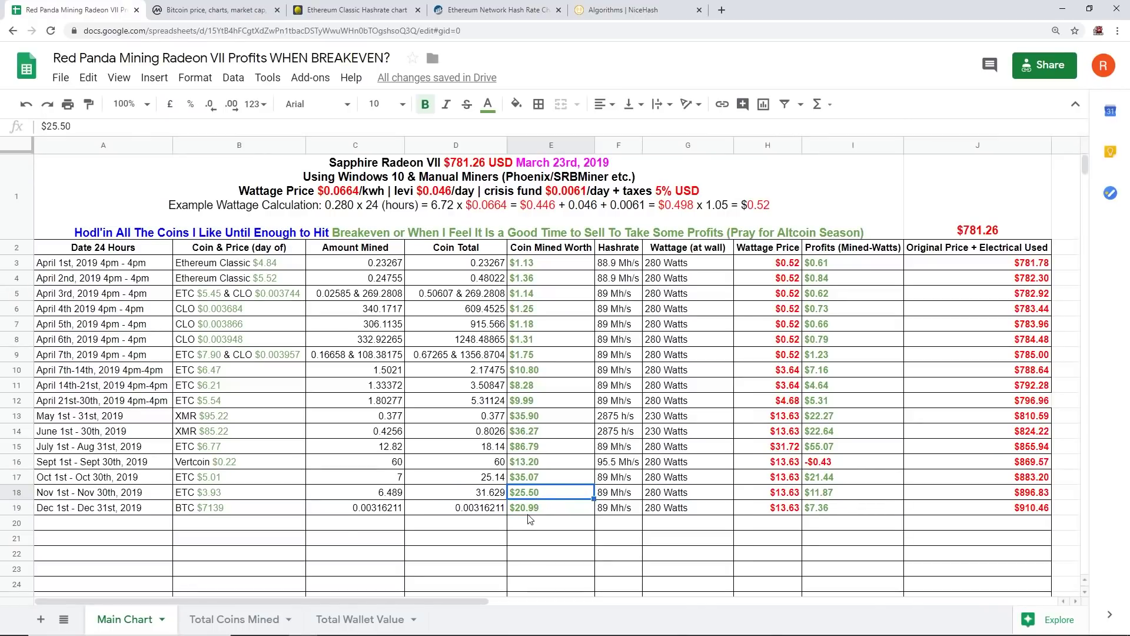
{"action": "left_click", "coordinate": [111, 497]}
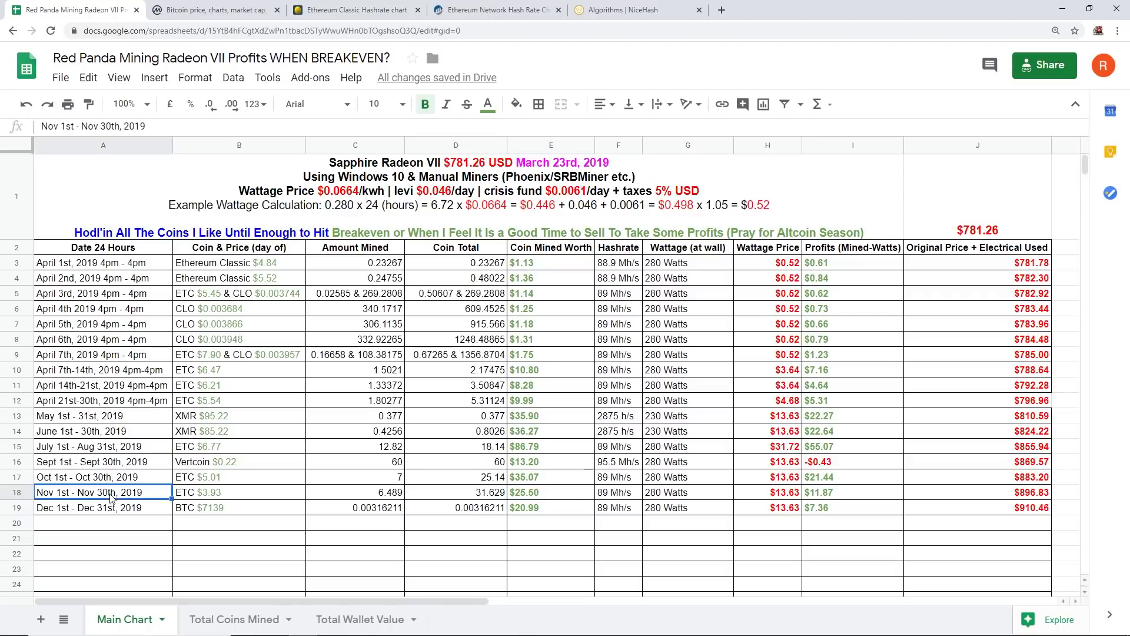
{"action": "left_click", "coordinate": [233, 497]}
{"action": "left_click", "coordinate": [514, 495]}
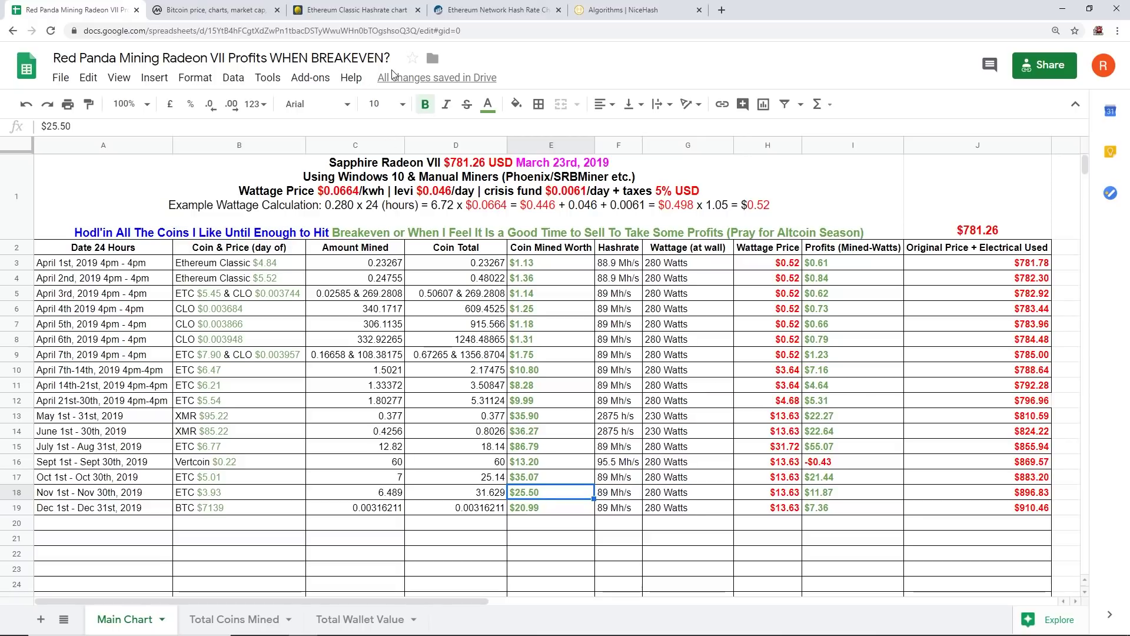
{"action": "left_click", "coordinate": [333, 9]}
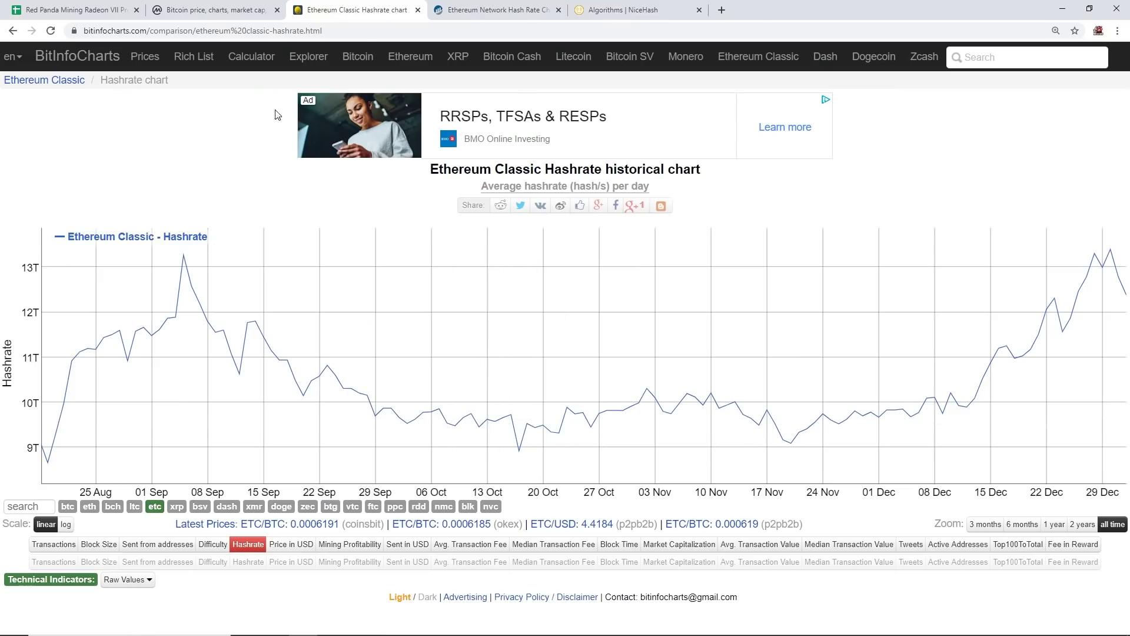
Open the Ethereum Classic page from CoinMarketCap's coin rankings list.
{"action": "left_click", "coordinate": [213, 10]}
{"action": "left_click", "coordinate": [13, 31]}
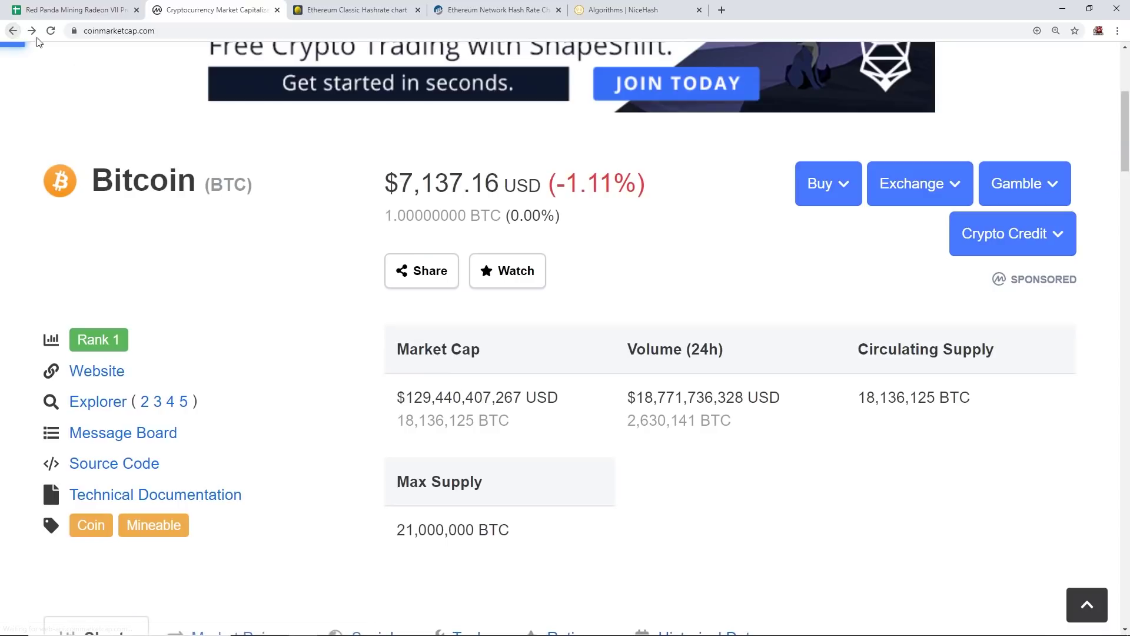
{"action": "left_click", "coordinate": [13, 31]}
{"action": "scroll", "coordinate": [242, 356], "scroll_direction": "down", "scroll_amount": 4}
{"action": "scroll", "coordinate": [242, 356], "scroll_direction": "down", "scroll_amount": 5}
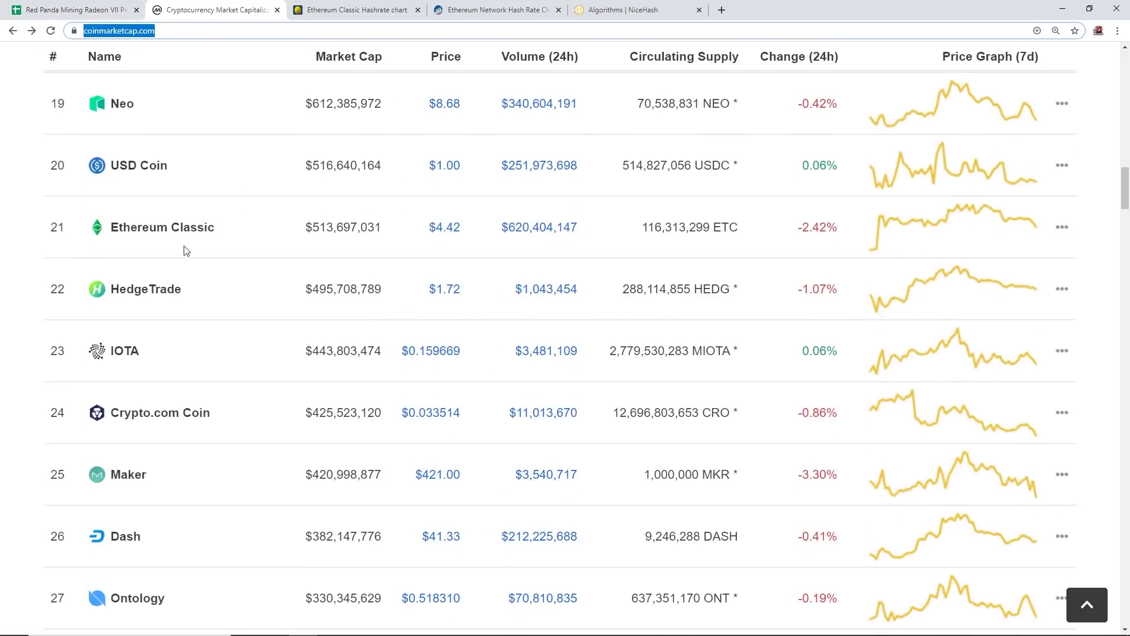
{"action": "left_click", "coordinate": [185, 232]}
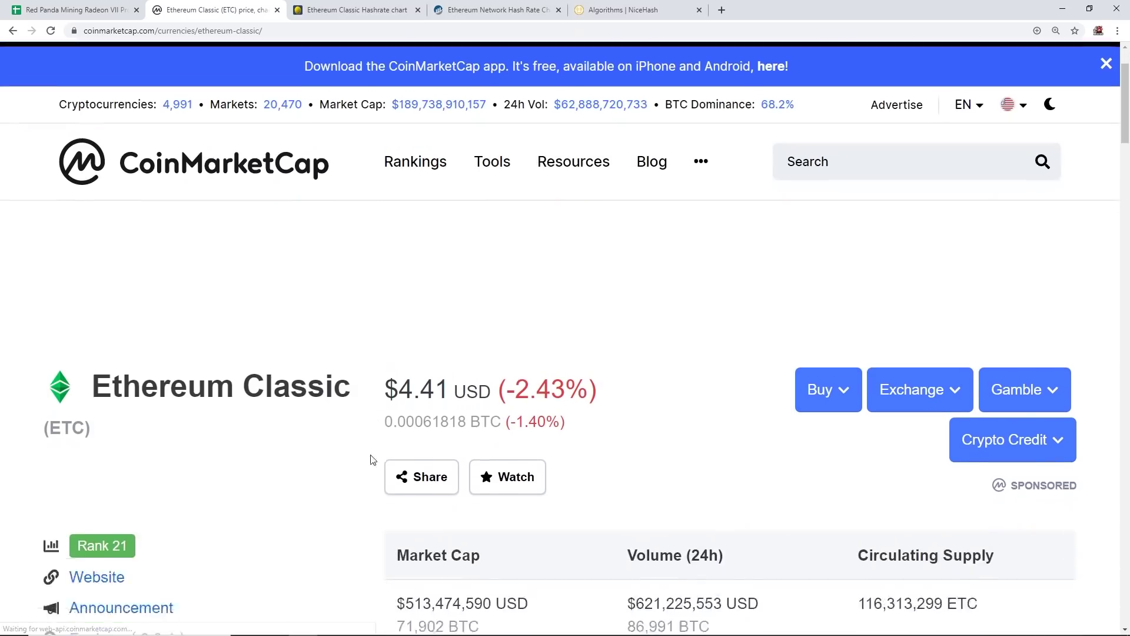
{"action": "scroll", "coordinate": [371, 459], "scroll_direction": "down", "scroll_amount": 2}
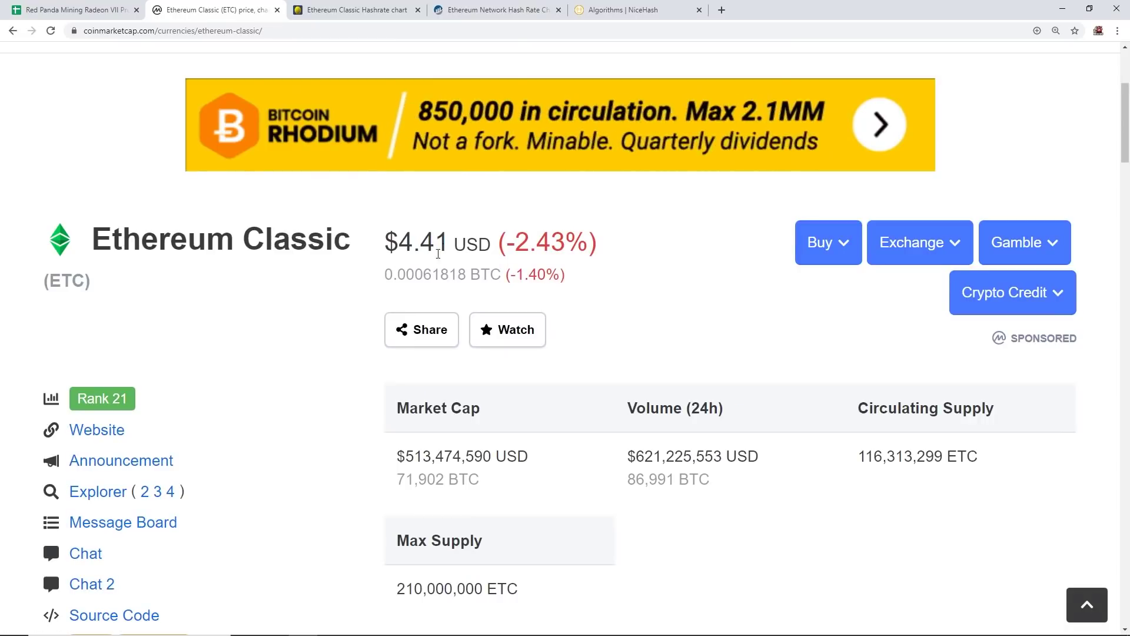
Compare November's ETC $3.93 with today's $4.41 price, then check December's $20.99 mined worth.
{"action": "left_click", "coordinate": [77, 9]}
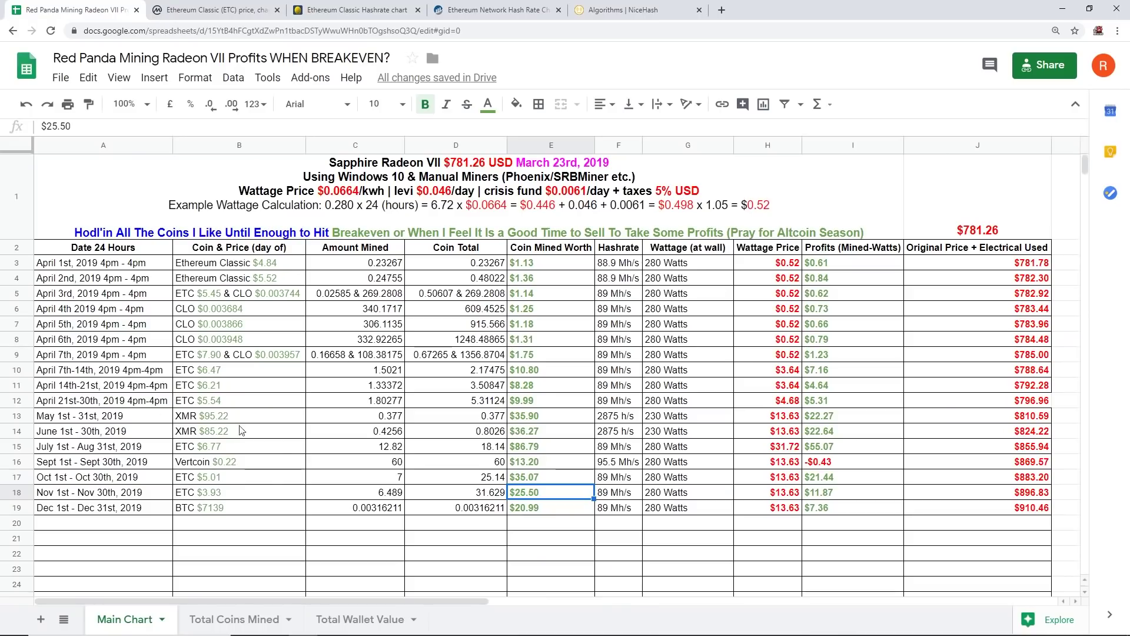
{"action": "left_click", "coordinate": [197, 493]}
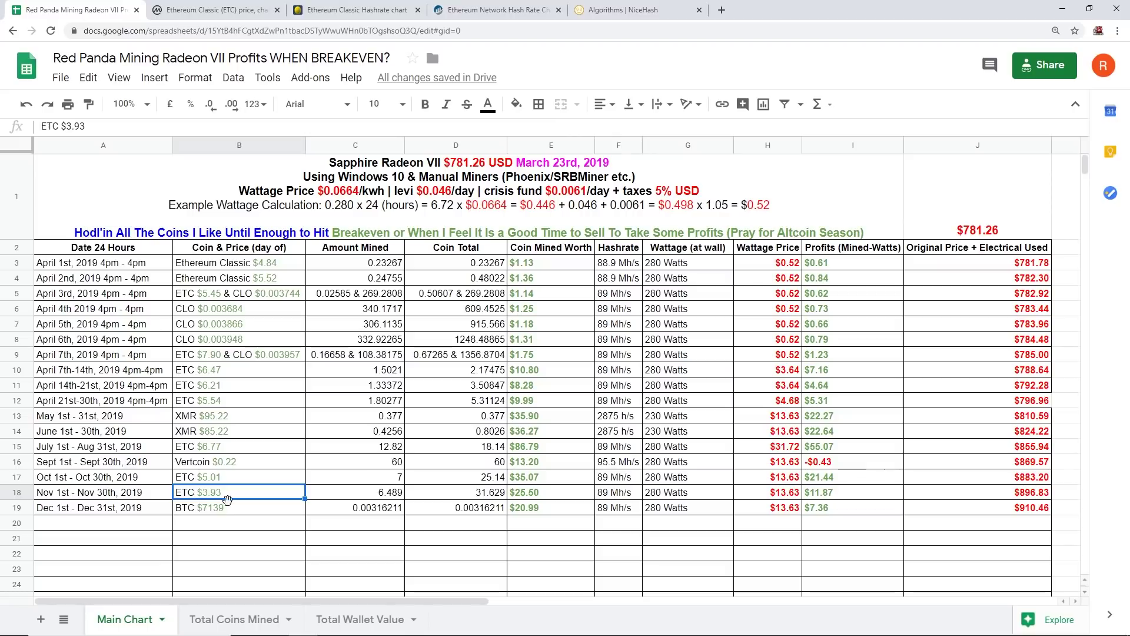
{"action": "left_click", "coordinate": [218, 10]}
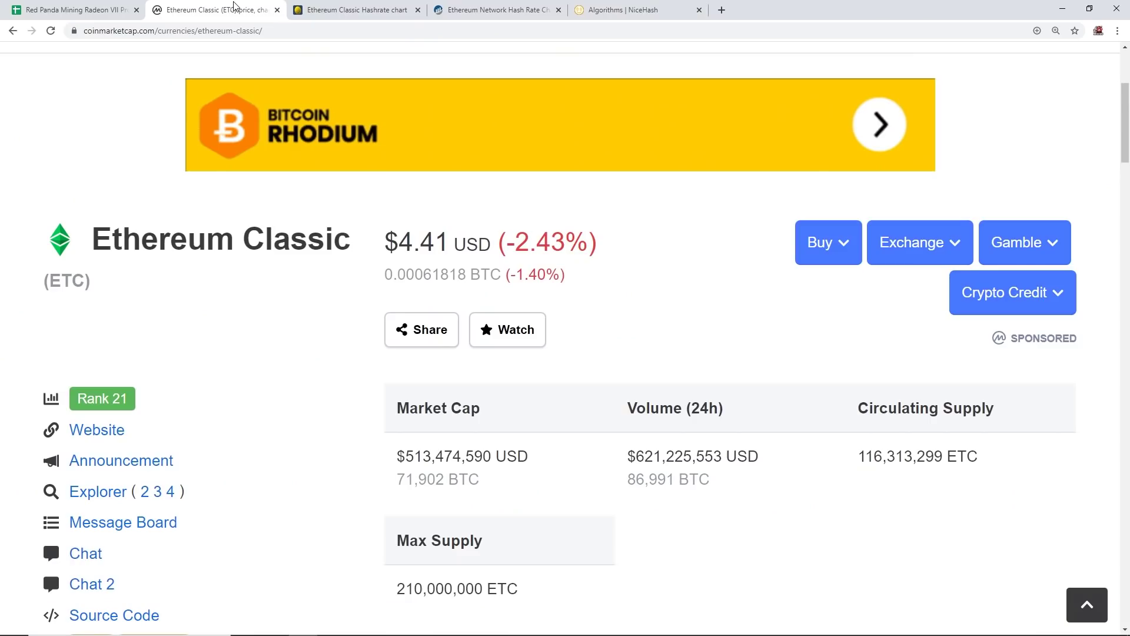
{"action": "left_click_drag", "start_coordinate": [454, 243], "coordinate": [357, 240]}
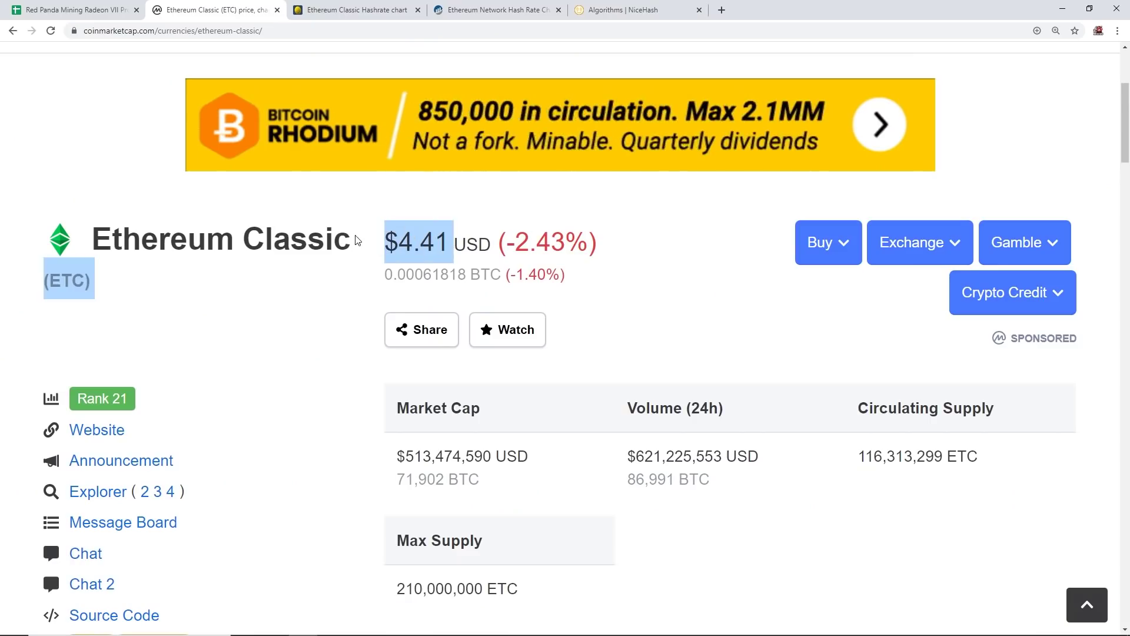
{"action": "left_click", "coordinate": [83, 10]}
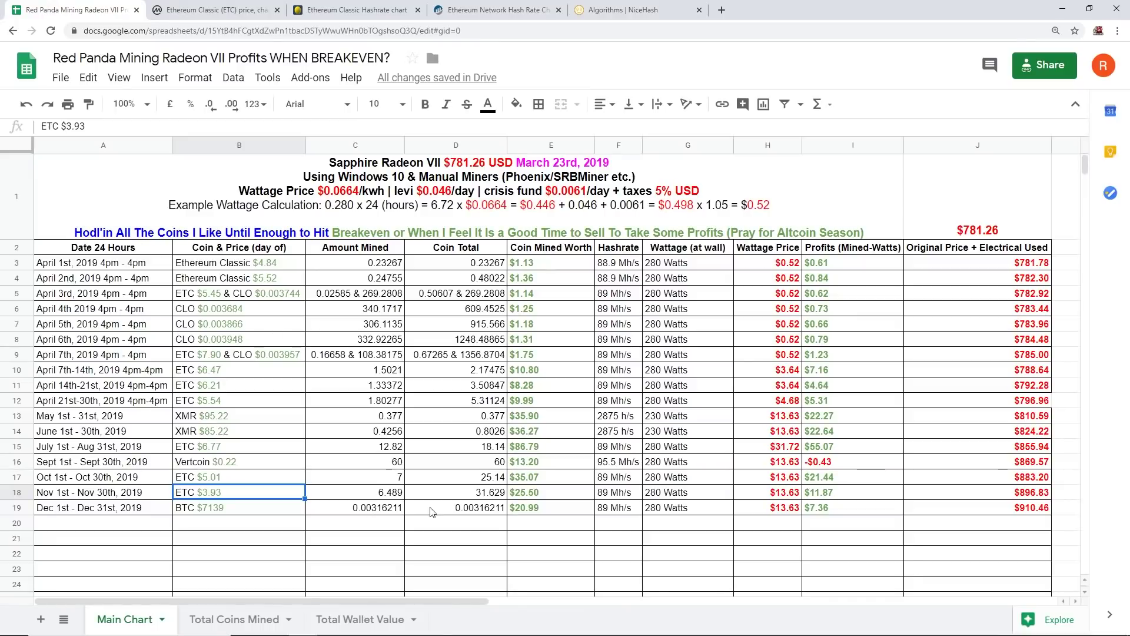
{"action": "left_click", "coordinate": [542, 509]}
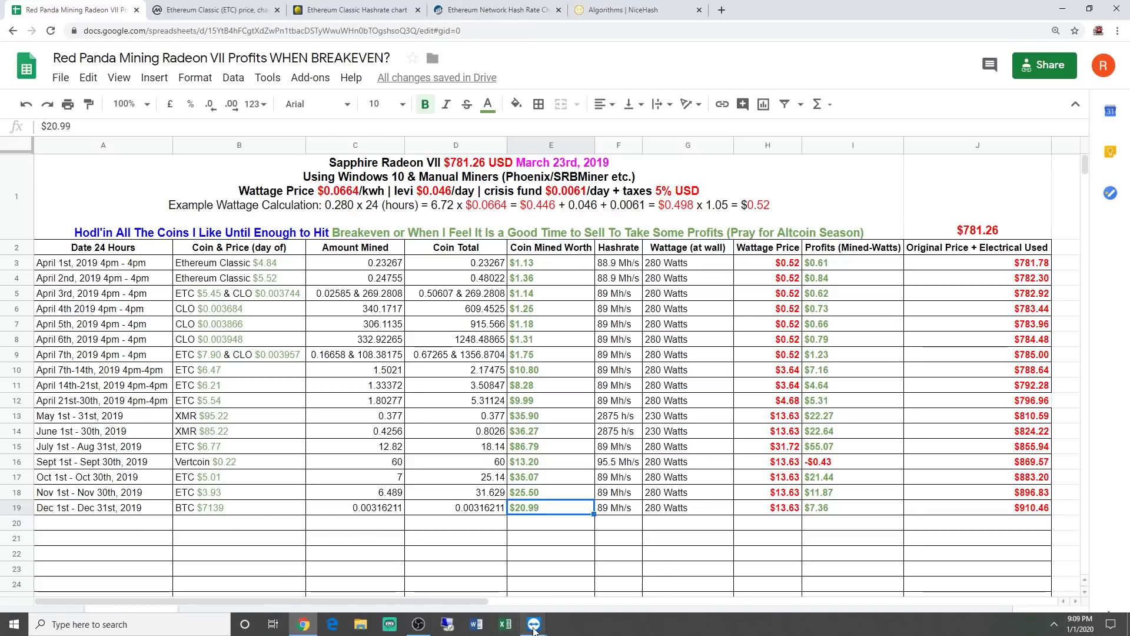
Check the remote rig's NiceHash stats and its mining console hashrate of about 88 Mh/s.
{"action": "mouse_move", "coordinate": [535, 624]}
{"action": "left_click", "coordinate": [468, 553]}
{"action": "scroll", "coordinate": [300, 263], "scroll_direction": "up", "scroll_amount": 2}
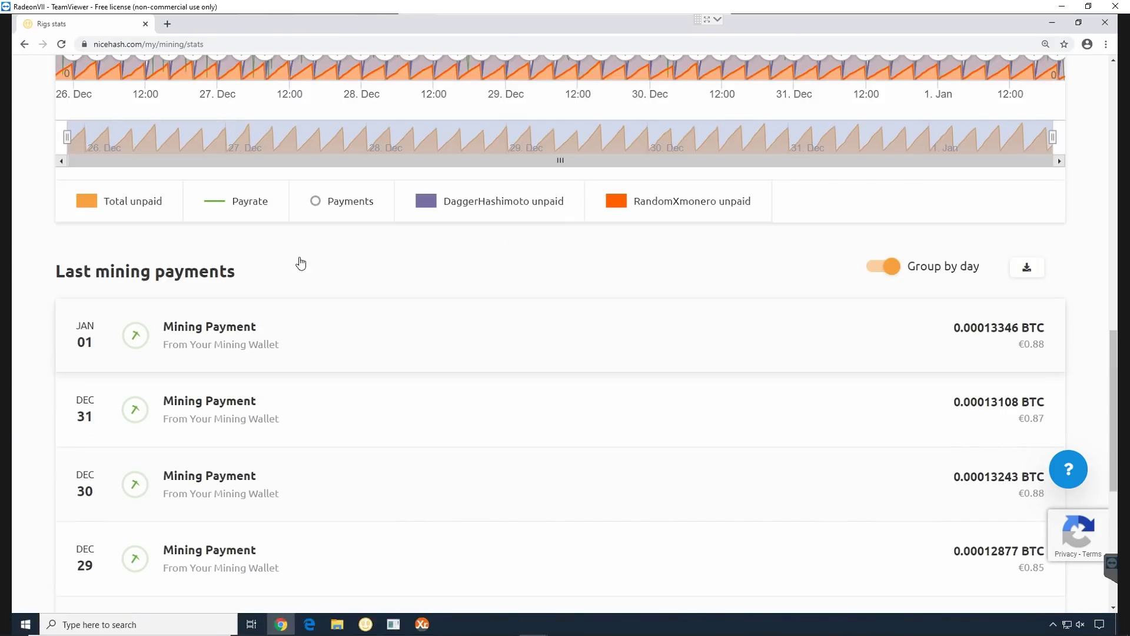
{"action": "scroll", "coordinate": [368, 629], "scroll_direction": "up", "scroll_amount": 8}
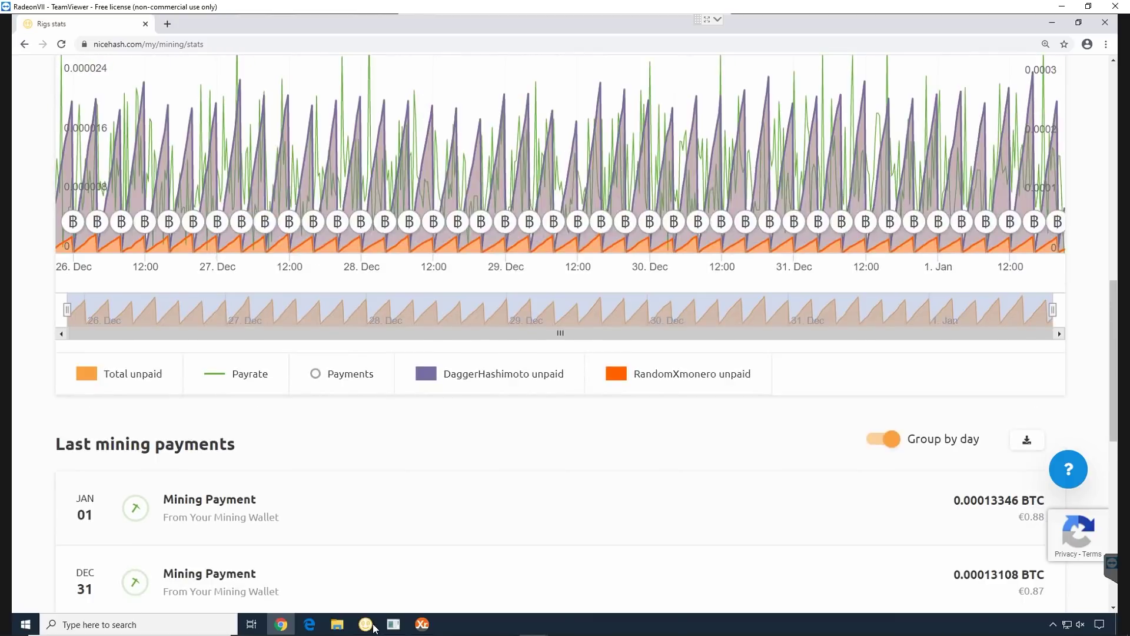
{"action": "left_click", "coordinate": [366, 626]}
{"action": "left_click", "coordinate": [393, 628]}
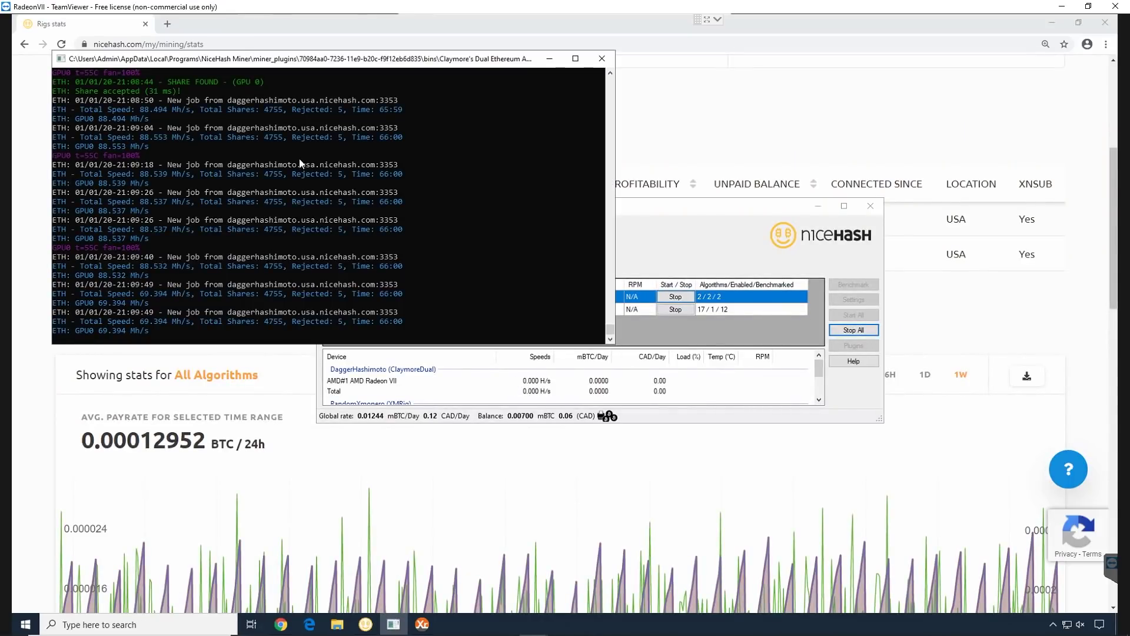
Back on the local browser, bring up NiceHash's Algorithms page.
{"action": "left_click", "coordinate": [304, 624]}
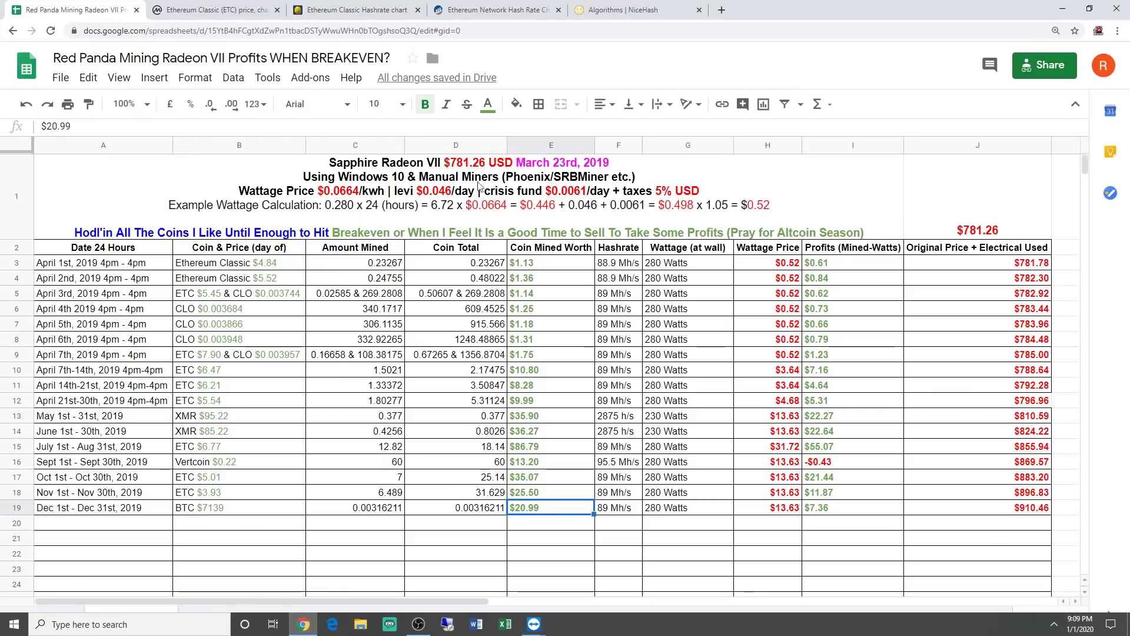
{"action": "left_click", "coordinate": [642, 8]}
{"action": "scroll", "coordinate": [321, 415], "scroll_direction": "down", "scroll_amount": 5}
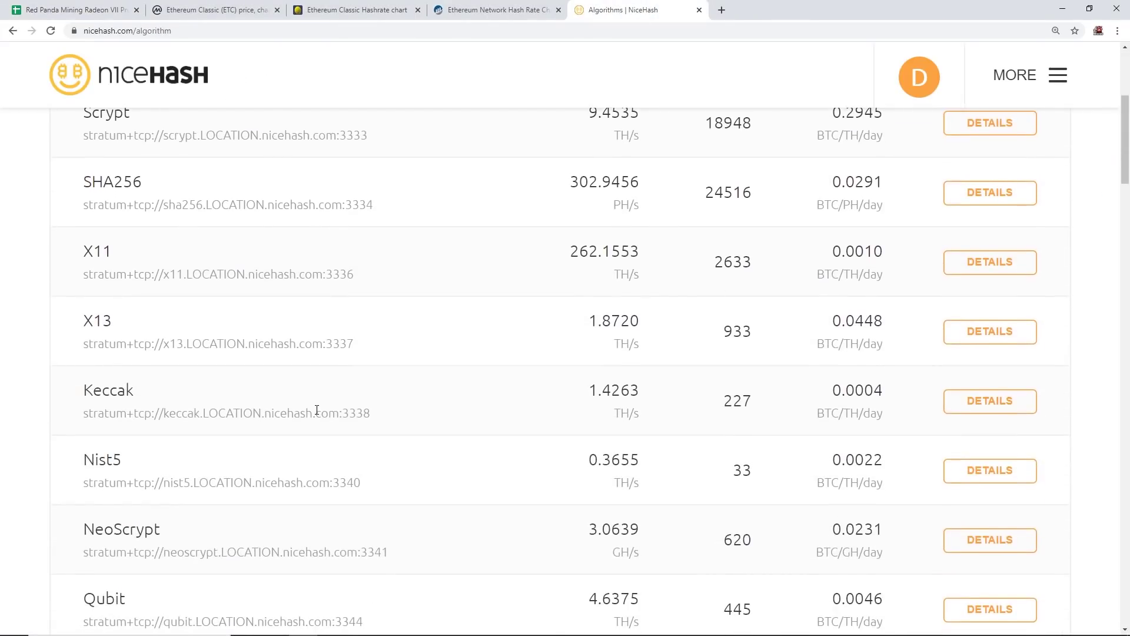
Highlight DaggerHashimoto and its 5.2674 TH/s hashrate in NiceHash's algorithm list.
{"action": "scroll", "coordinate": [316, 410], "scroll_direction": "down", "scroll_amount": 9}
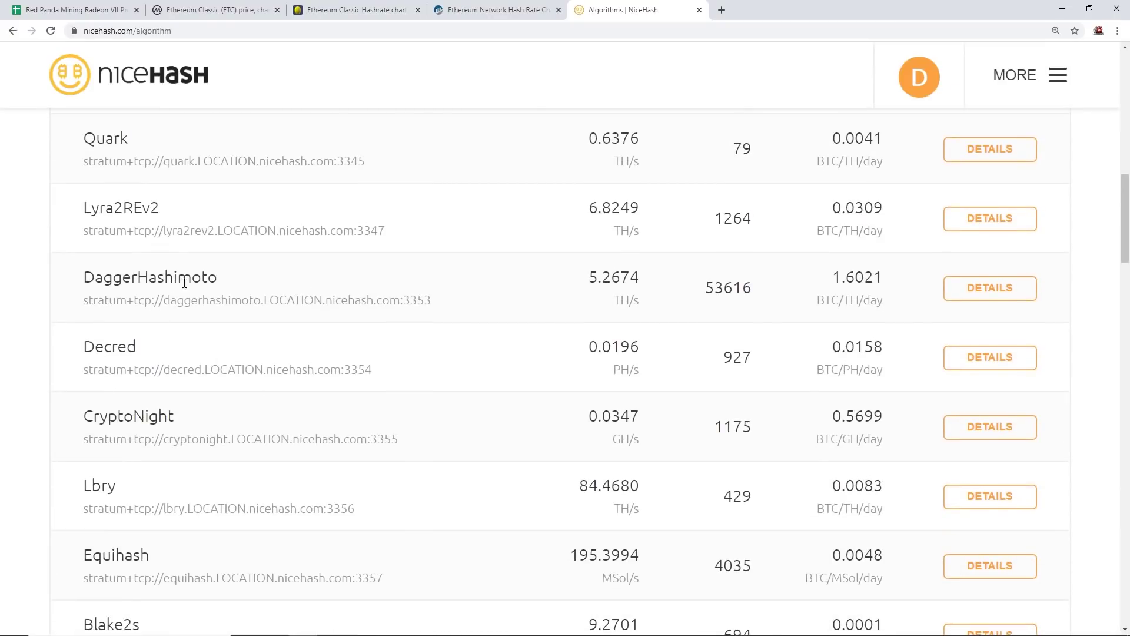
{"action": "left_click_drag", "start_coordinate": [220, 283], "coordinate": [75, 287]}
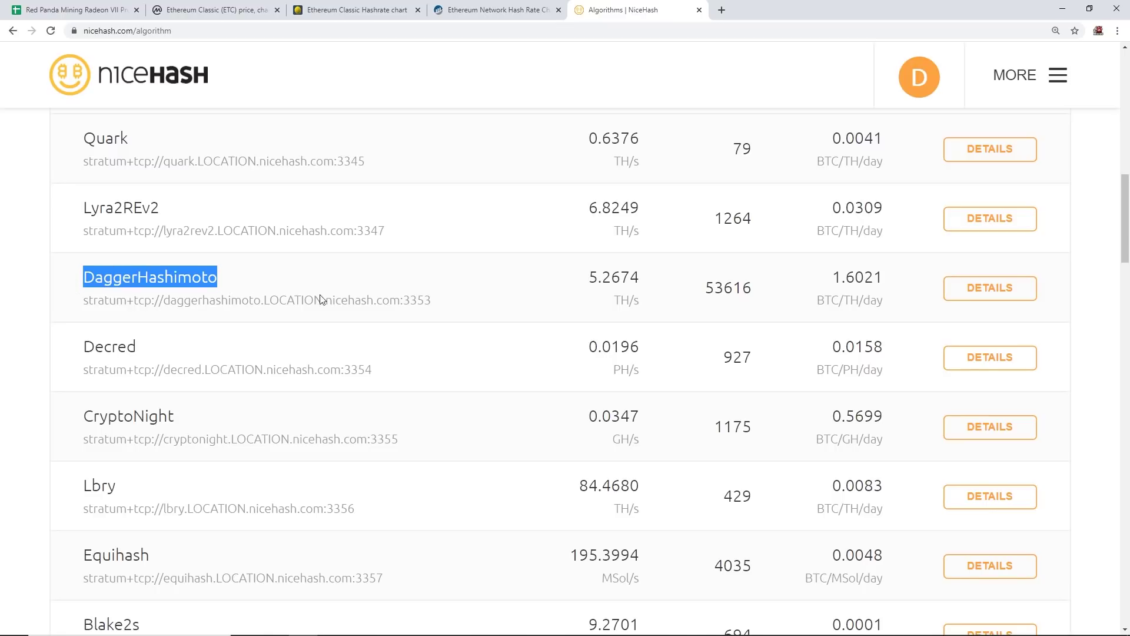
{"action": "left_click_drag", "start_coordinate": [649, 285], "coordinate": [579, 288]}
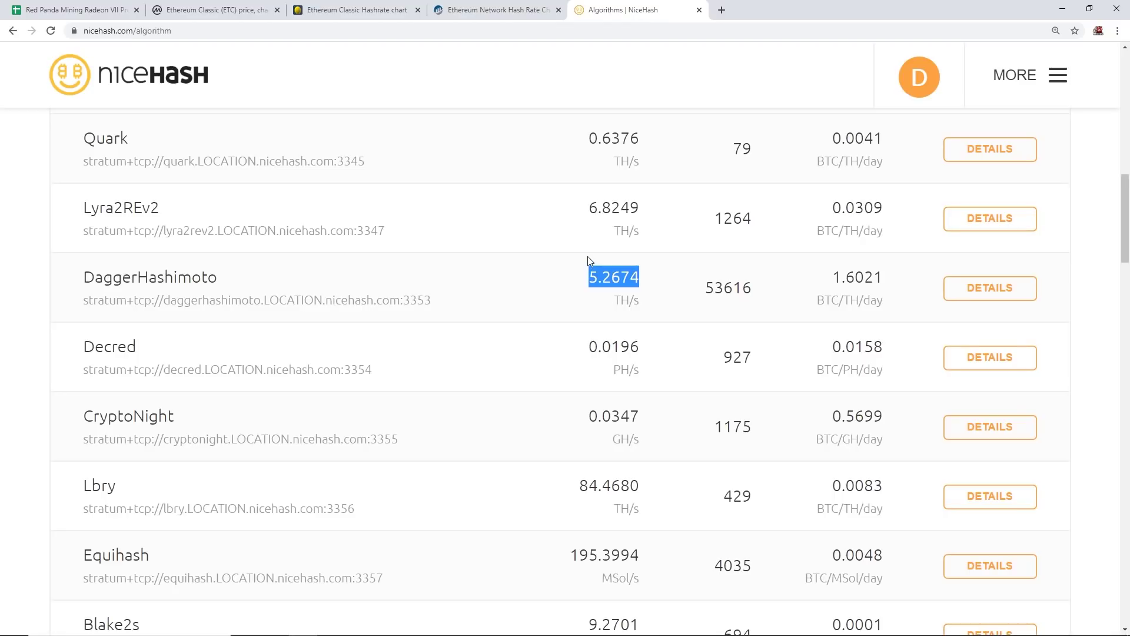
{"action": "left_click", "coordinate": [377, 8]}
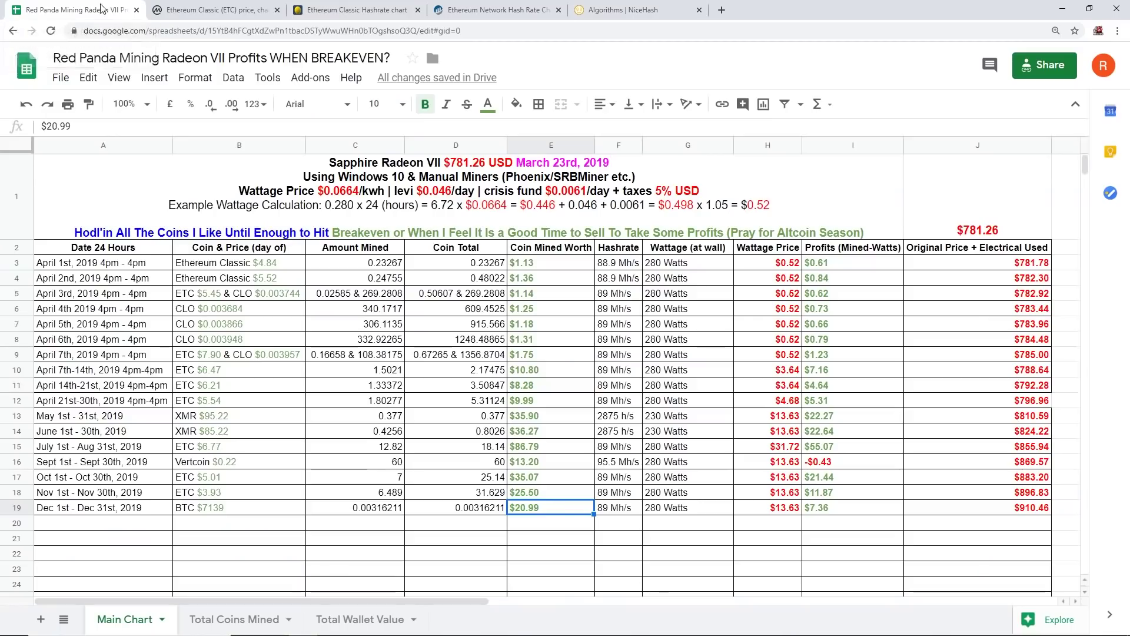
Recheck December's $20.99 mined worth and the Total Wallet Value sheet's $208.11 December total.
{"action": "left_click", "coordinate": [70, 9]}
{"action": "left_click", "coordinate": [544, 524]}
{"action": "left_click", "coordinate": [546, 510]}
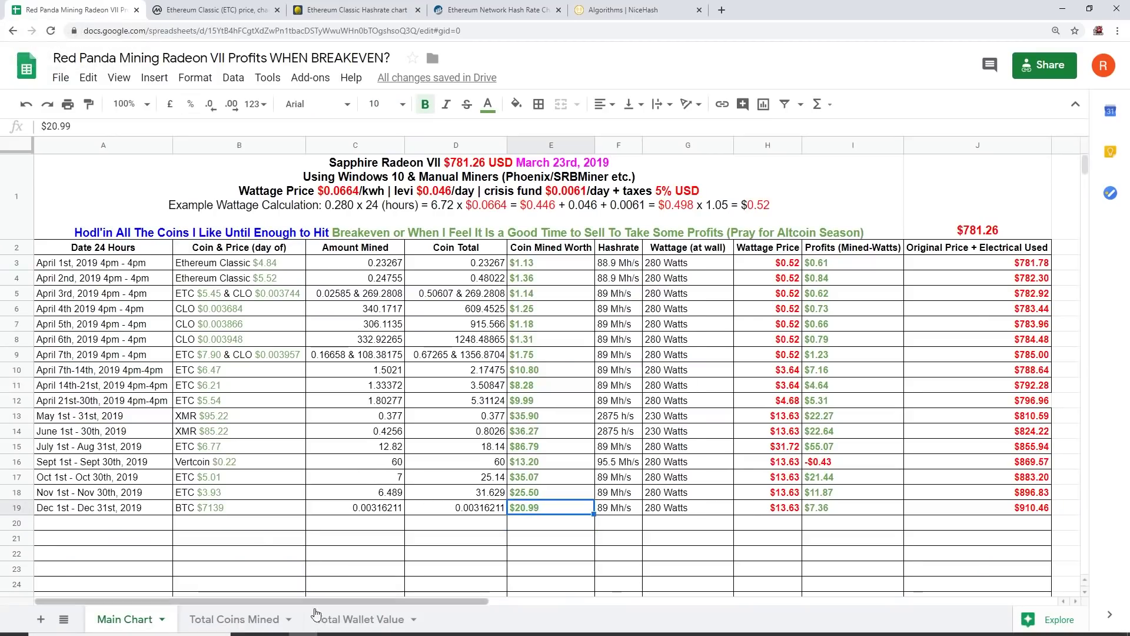
{"action": "left_click", "coordinate": [360, 620]}
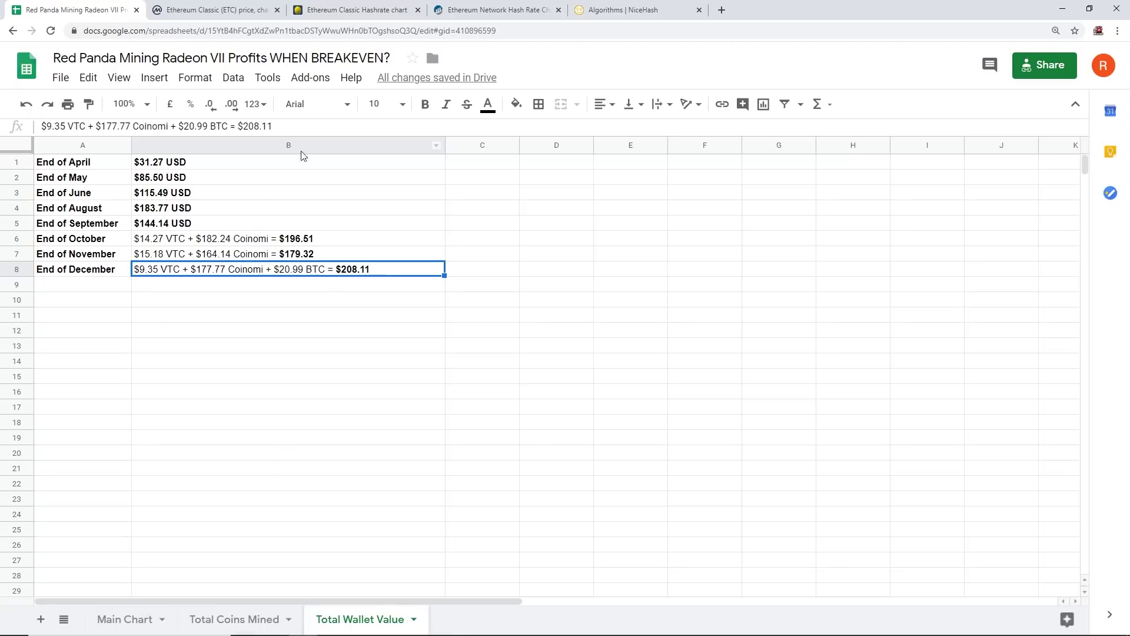
{"action": "left_click", "coordinate": [419, 624]}
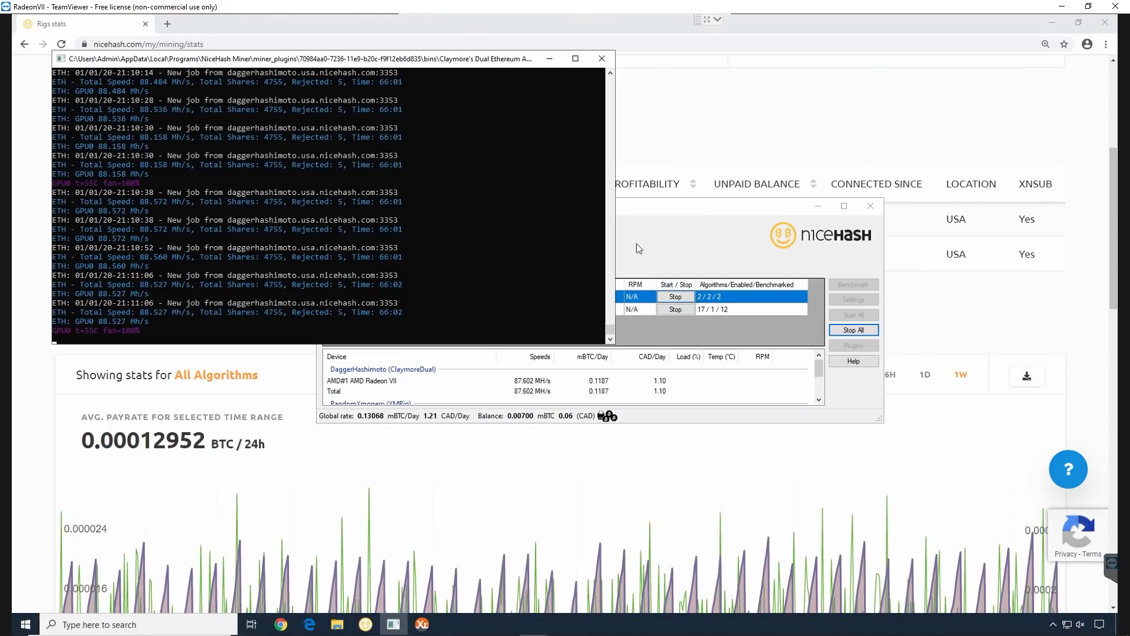
Stop NiceHash Miner on all devices, close it, and open the NiceHash dashboard.
{"action": "left_click", "coordinate": [697, 223]}
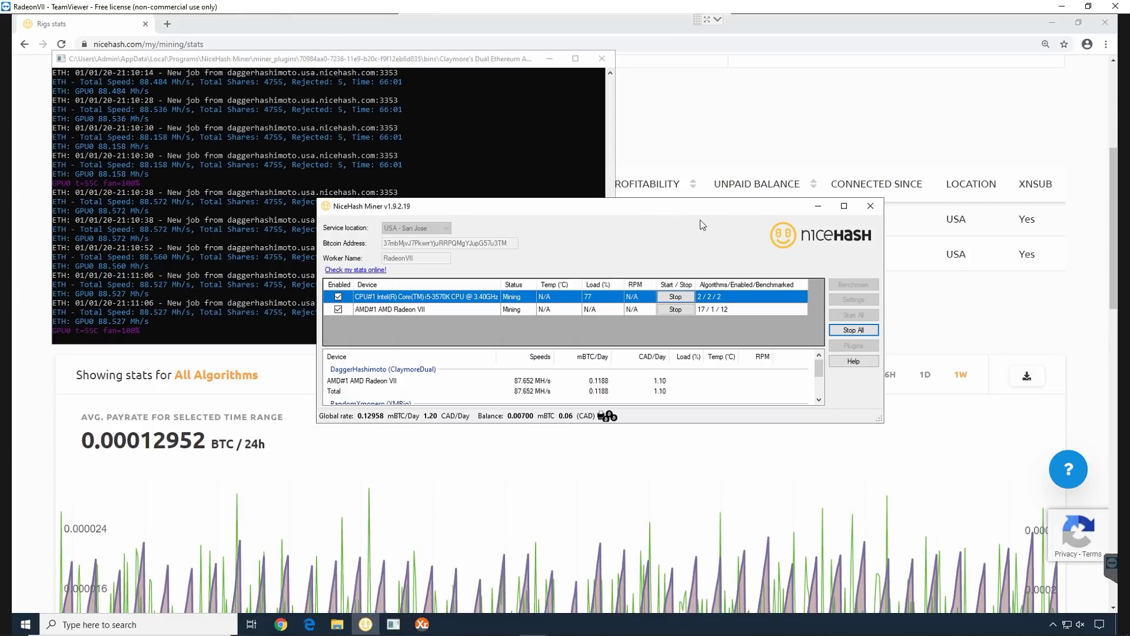
{"action": "left_click", "coordinate": [858, 330]}
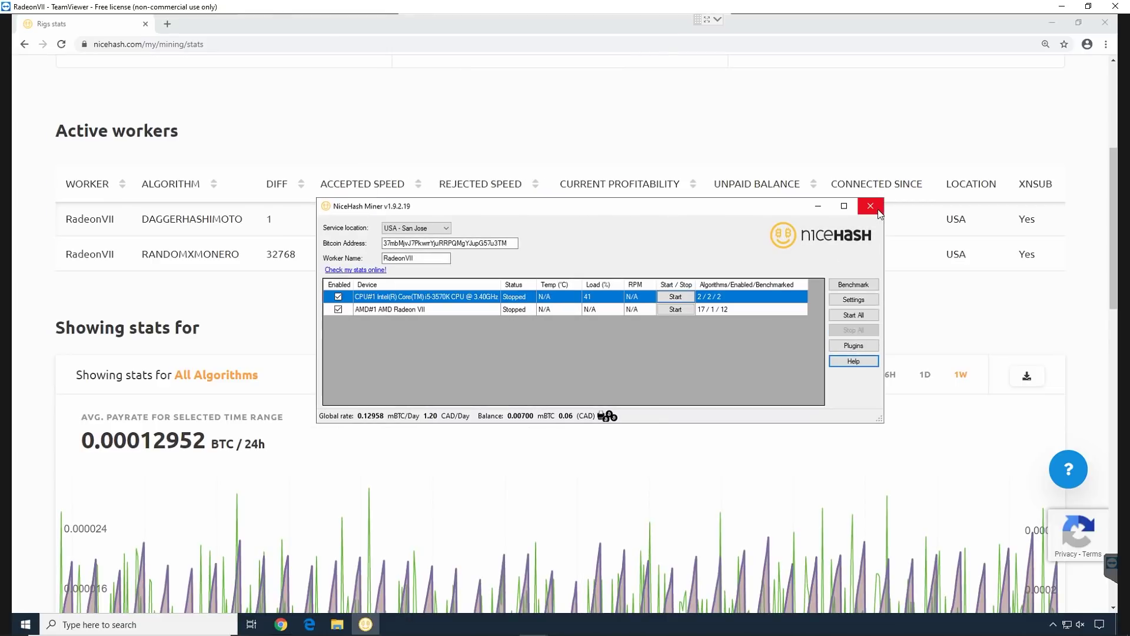
{"action": "left_click", "coordinate": [872, 206]}
{"action": "scroll", "coordinate": [386, 312], "scroll_direction": "up", "scroll_amount": 5}
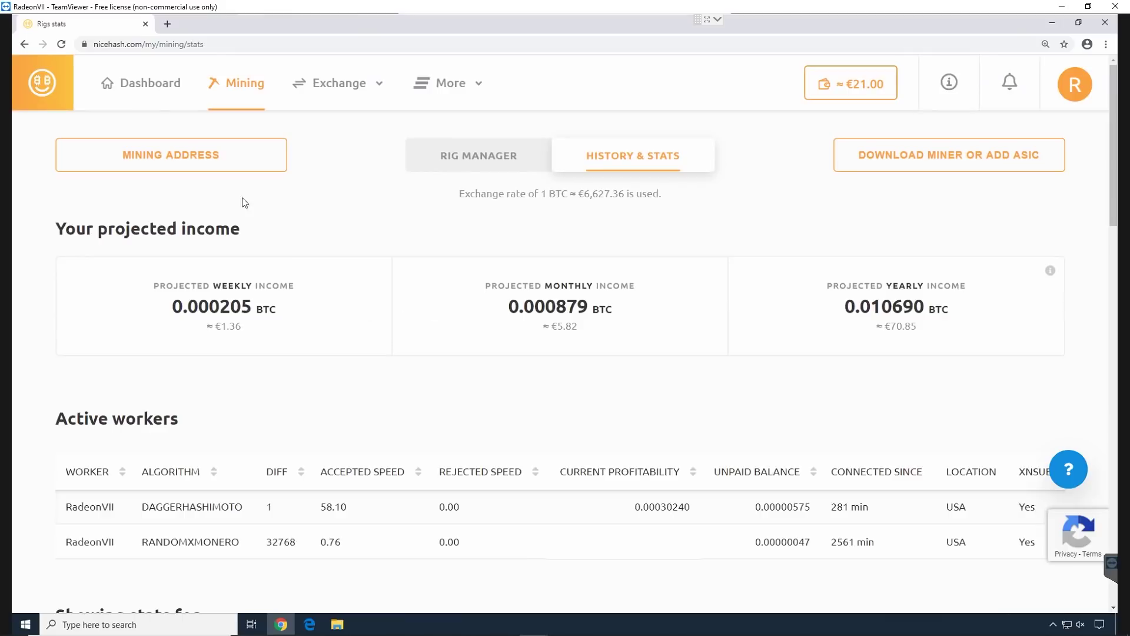
{"action": "left_click", "coordinate": [147, 96]}
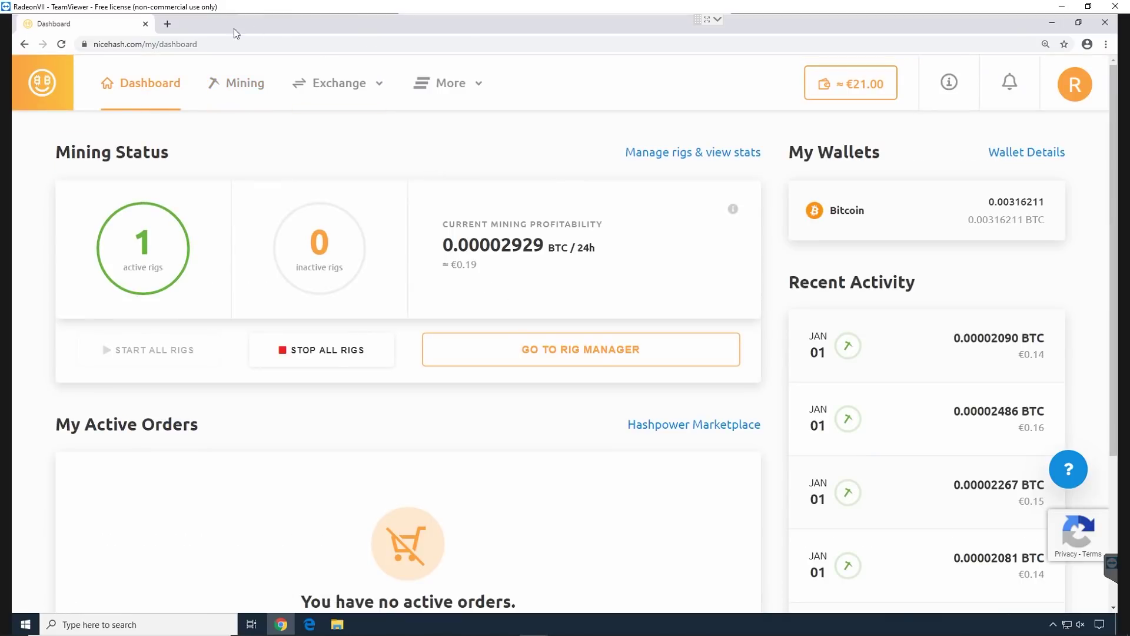
{"action": "key", "text": "alt+Tab"}
{"action": "left_click", "coordinate": [214, 9]}
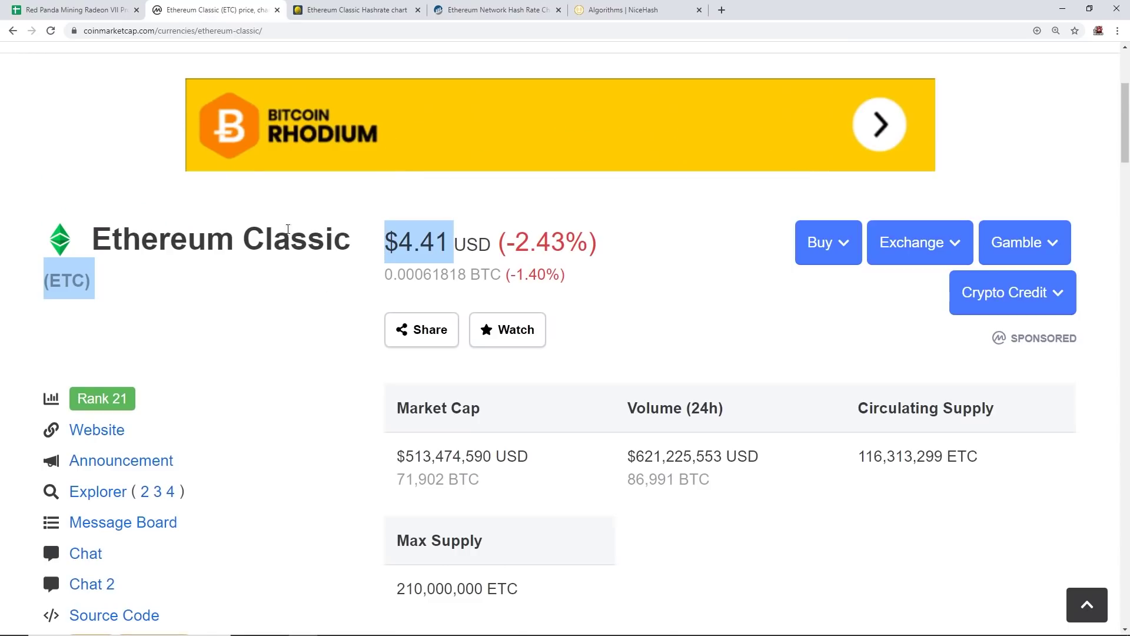
Reload CoinMarketCap's Top 100 homepage, then return to the spreadsheet's Total Coins Mined sheet.
{"action": "scroll", "coordinate": [288, 228], "scroll_direction": "up", "scroll_amount": 4}
{"action": "left_click", "coordinate": [344, 279]}
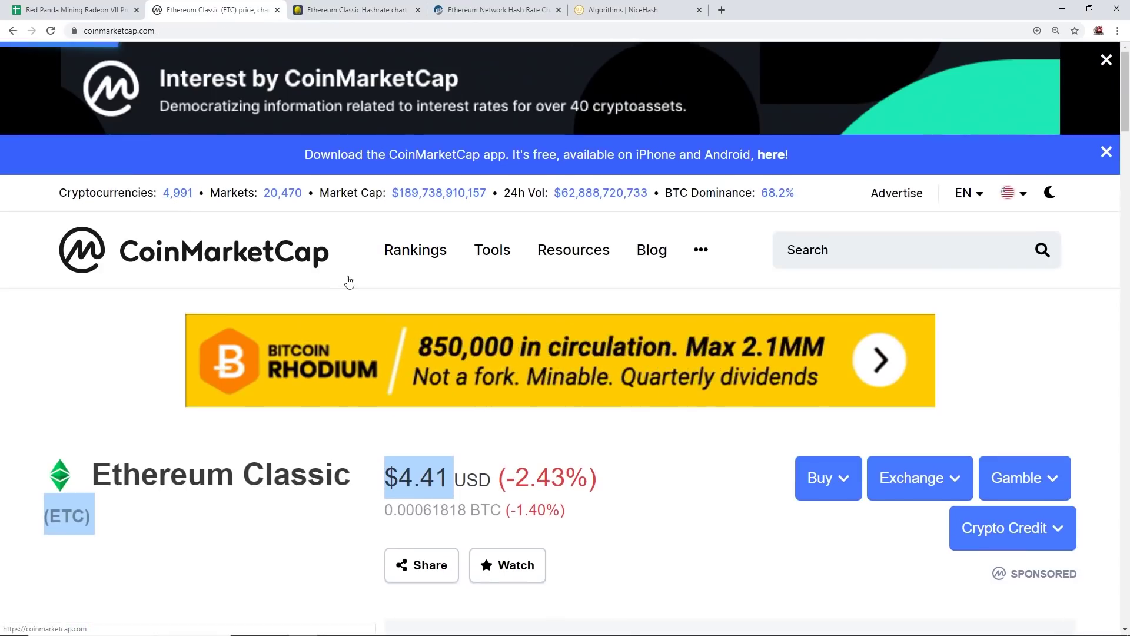
{"action": "scroll", "coordinate": [346, 268], "scroll_direction": "down", "scroll_amount": 2}
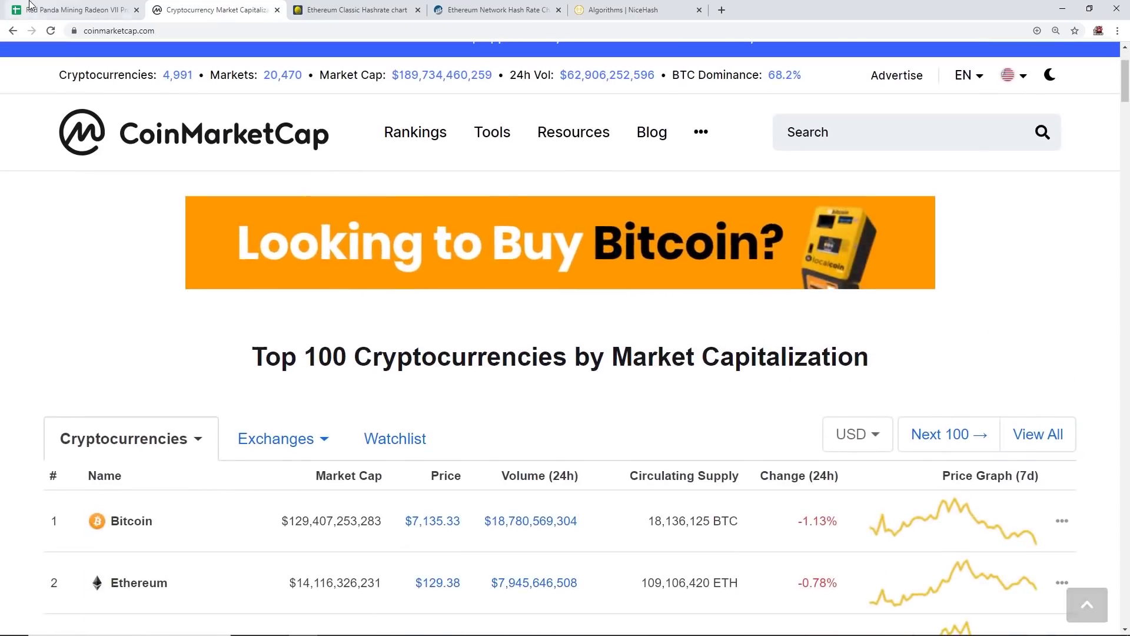
{"action": "left_click", "coordinate": [31, 7]}
{"action": "left_click", "coordinate": [253, 620]}
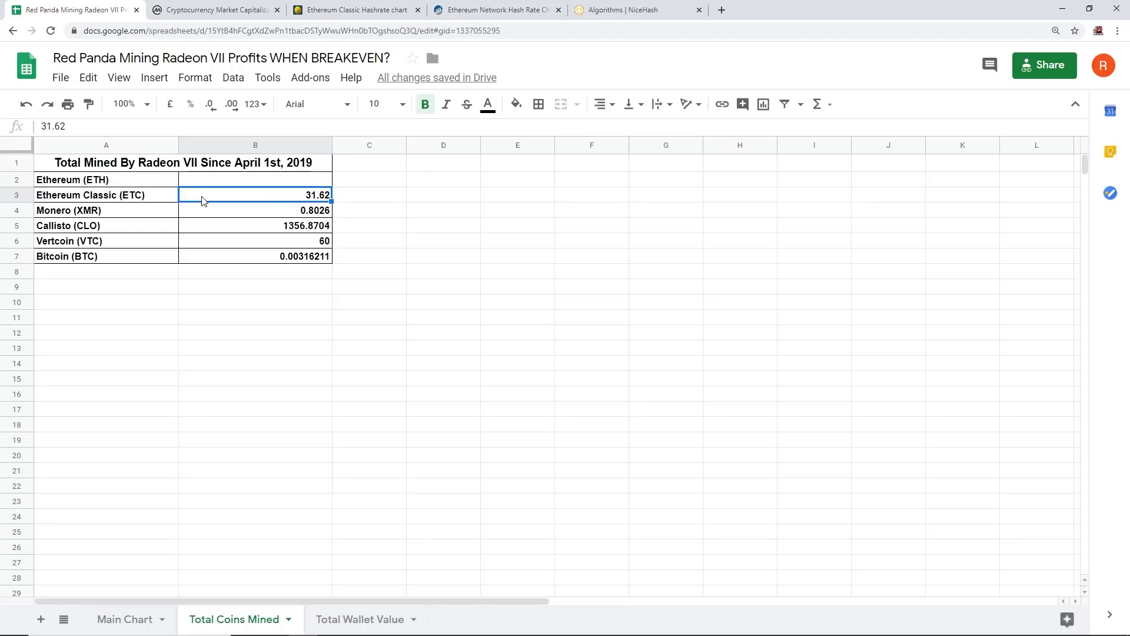
Check the Monero, Callisto and Vertcoin totals on the Total Coins Mined sheet.
{"action": "left_click", "coordinate": [252, 216]}
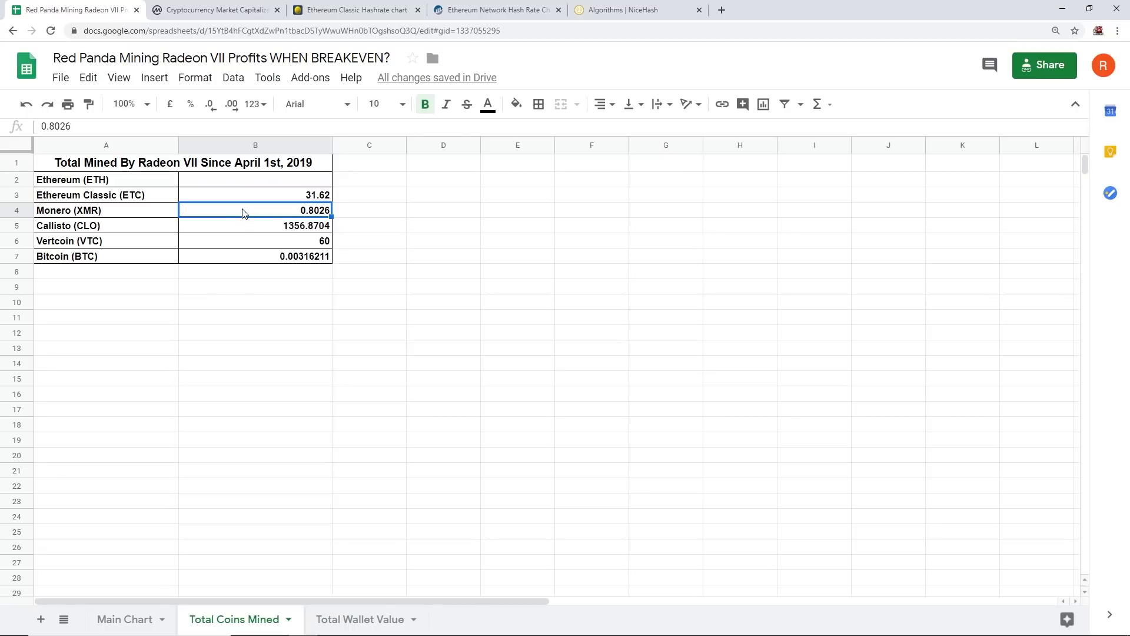
{"action": "left_click", "coordinate": [213, 231]}
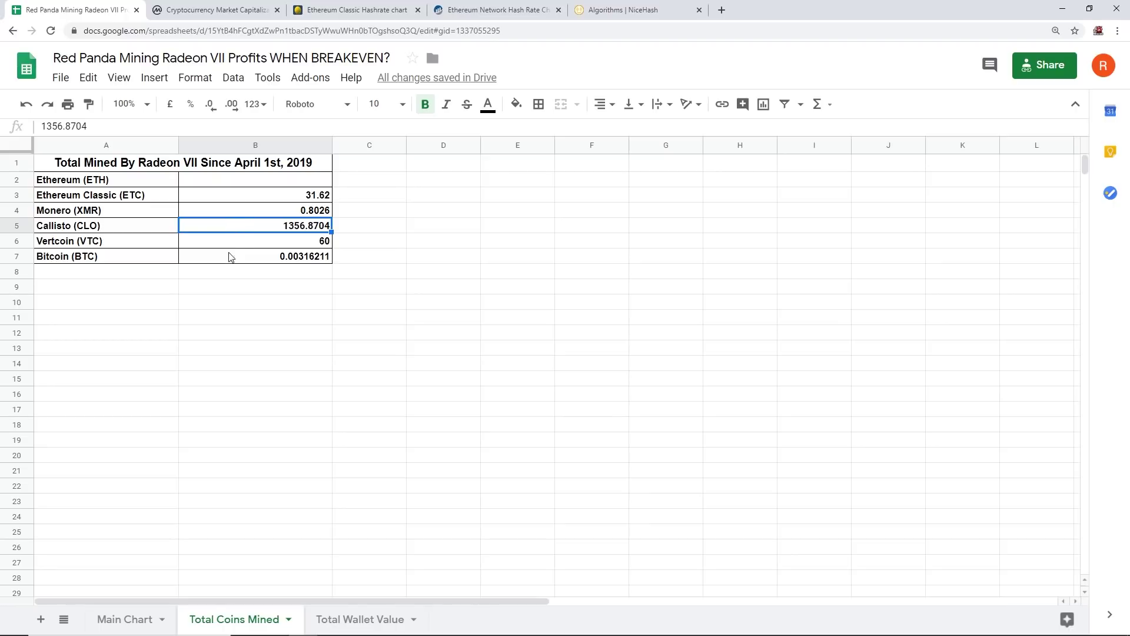
{"action": "left_click", "coordinate": [237, 242]}
{"action": "left_click", "coordinate": [141, 620]}
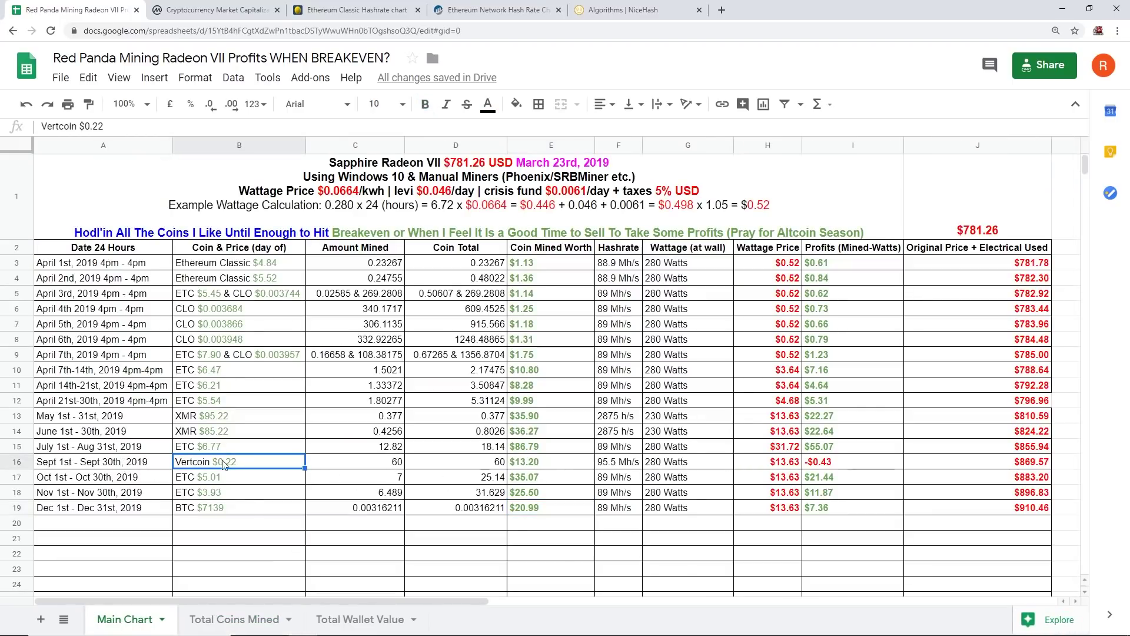
{"action": "left_click", "coordinate": [259, 620]}
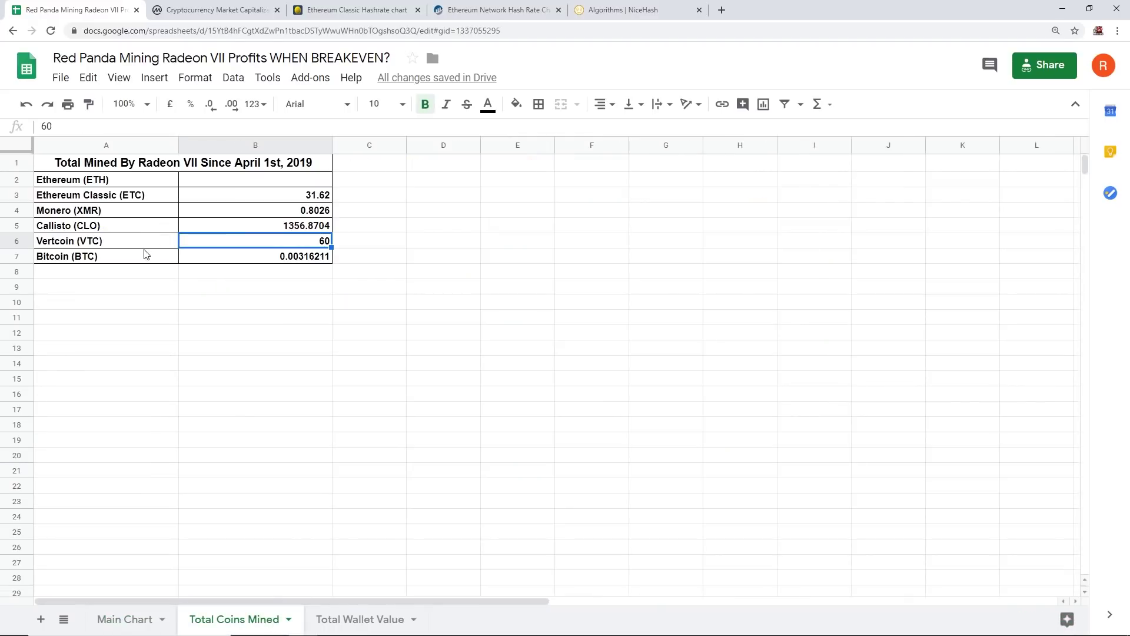
Inspect the End of October, November and December rows on the Total Wallet Value sheet.
{"action": "left_click", "coordinate": [356, 620]}
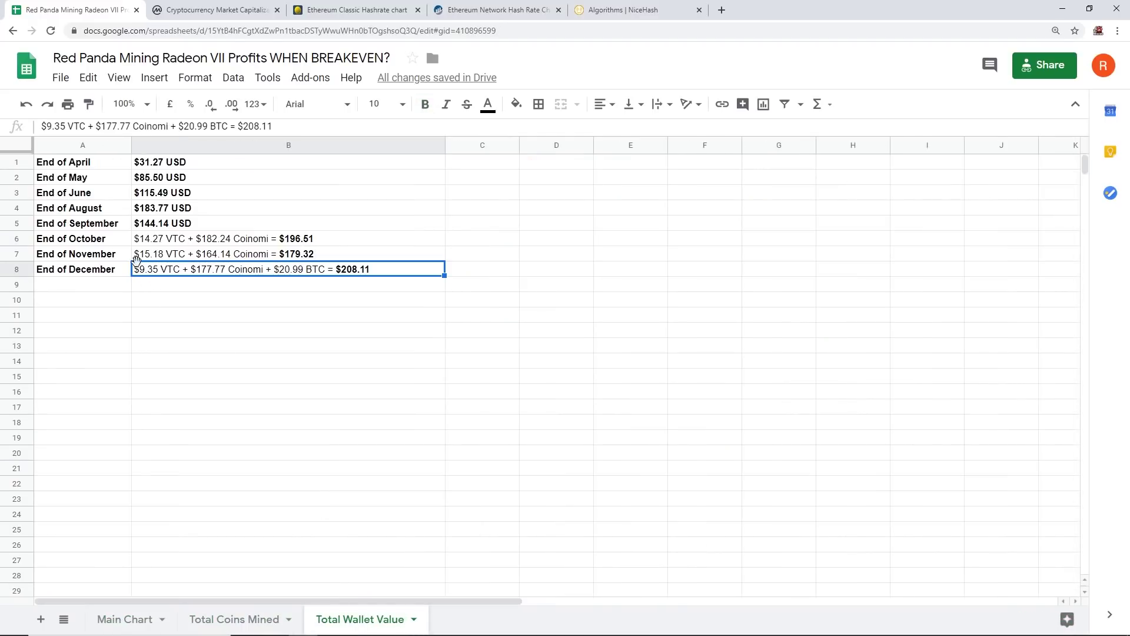
{"action": "left_click", "coordinate": [156, 243]}
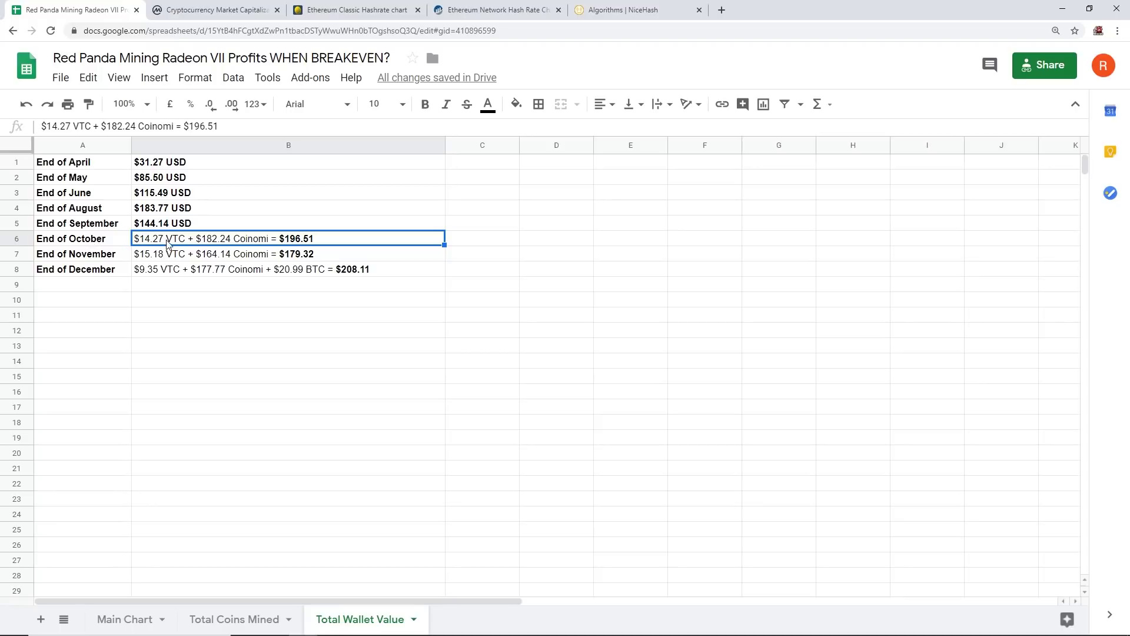
{"action": "left_click", "coordinate": [112, 260]}
{"action": "left_click", "coordinate": [157, 259]}
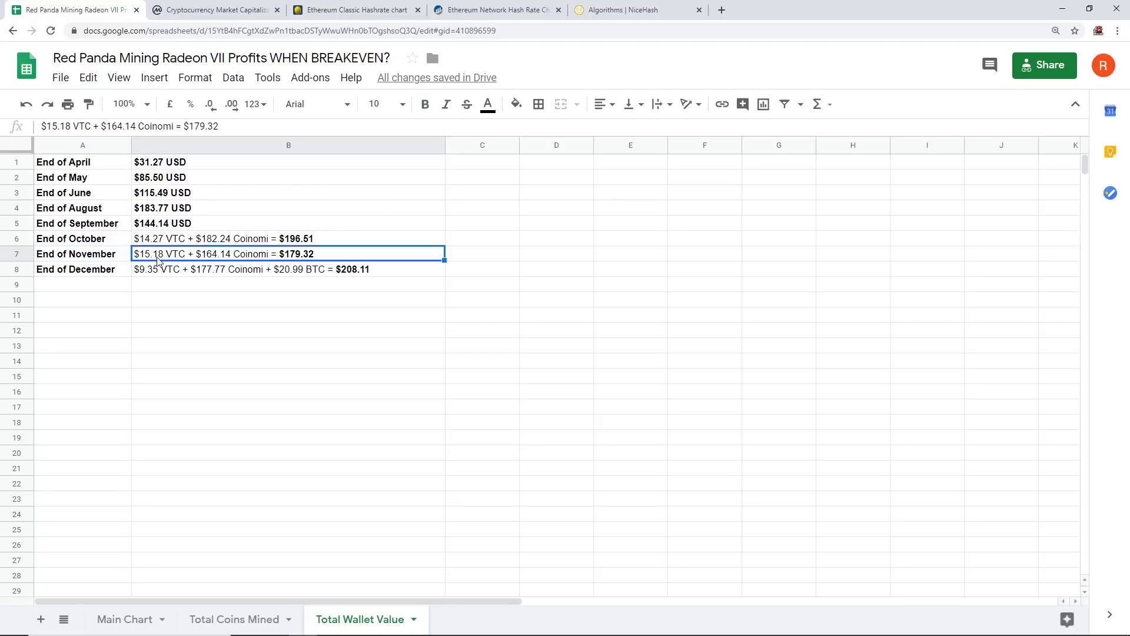
{"action": "left_click", "coordinate": [164, 273]}
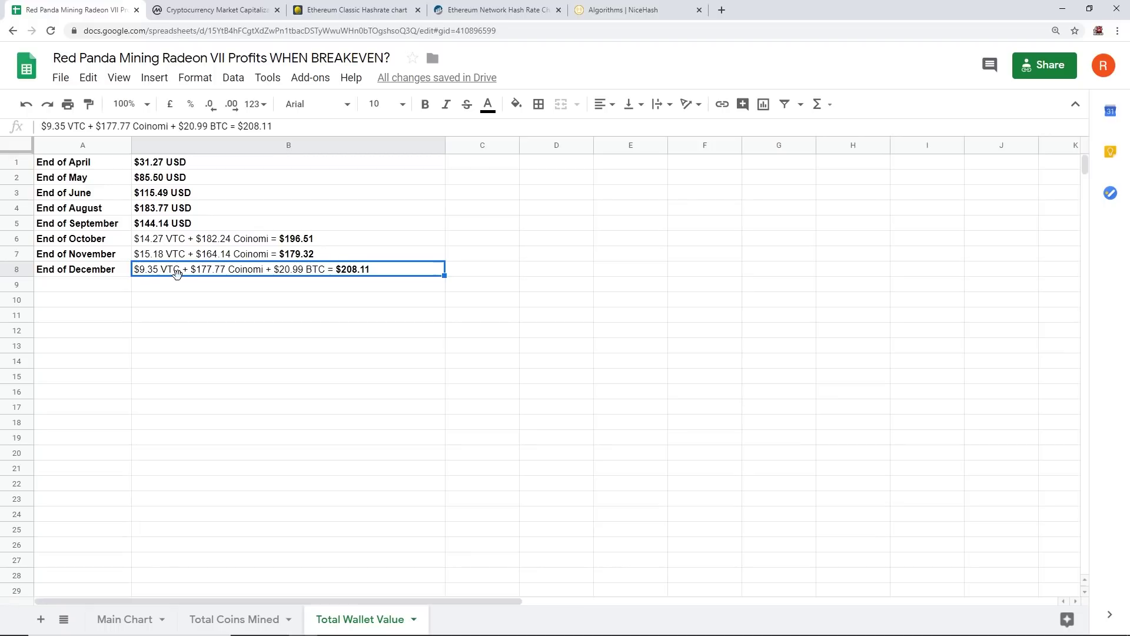
Return to the Main Chart sheet and select the empty date cell A20.
{"action": "left_click", "coordinate": [125, 618]}
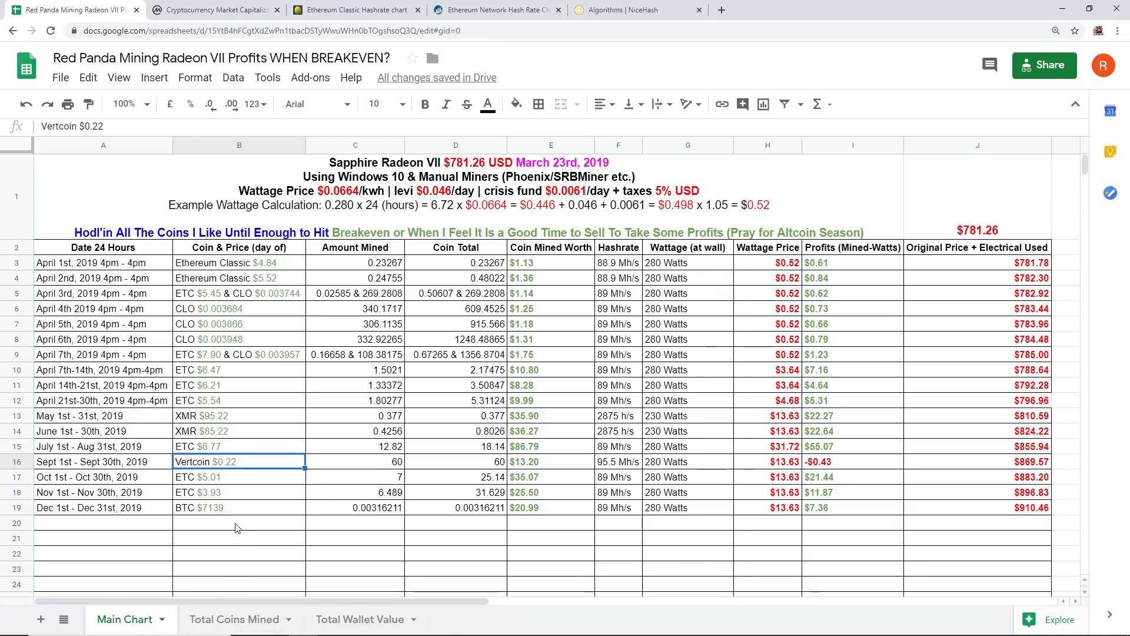
{"action": "left_click", "coordinate": [233, 617]}
{"action": "left_click", "coordinate": [139, 617]}
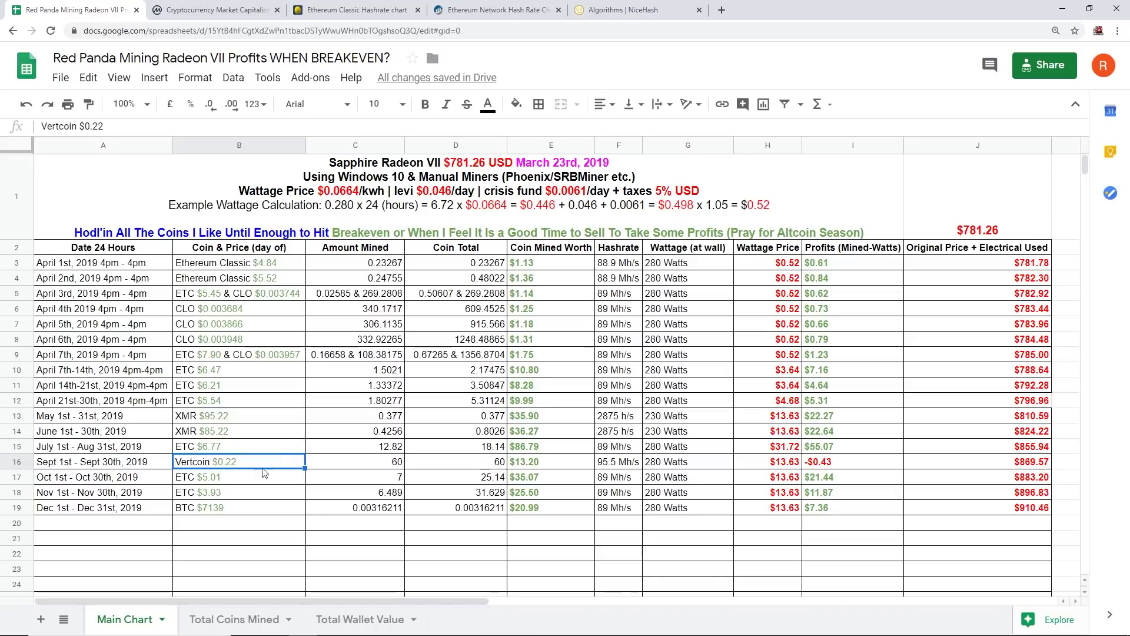
{"action": "left_click", "coordinate": [112, 523]}
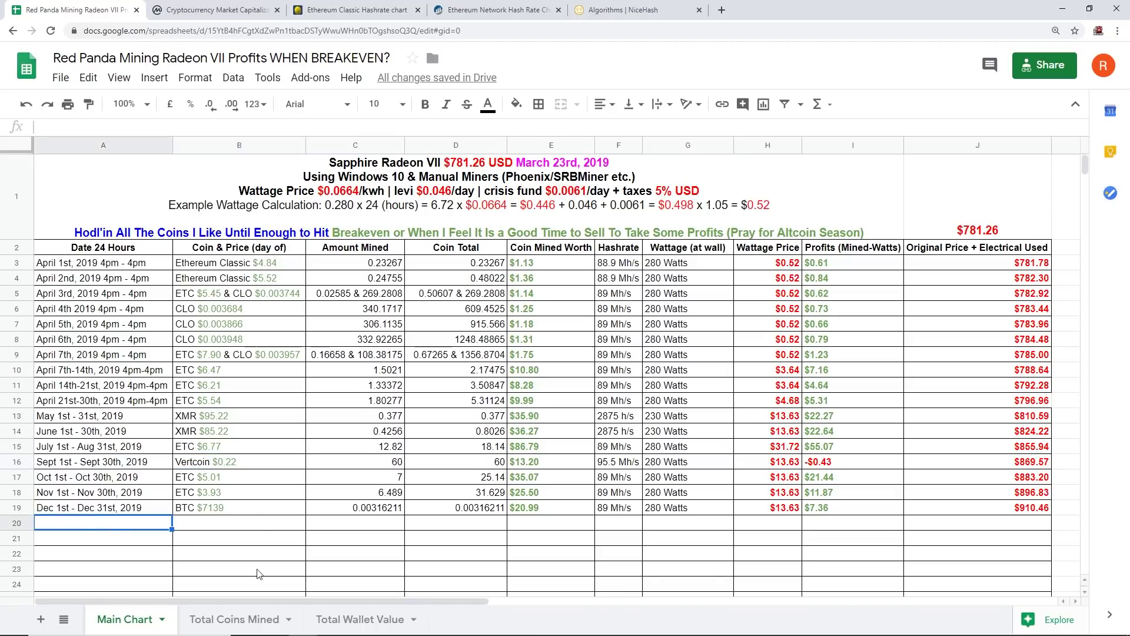
Look over the remote NiceHash dashboard in TeamViewer, then minimize the session.
{"action": "left_click", "coordinate": [370, 524]}
{"action": "mouse_move", "coordinate": [534, 623]}
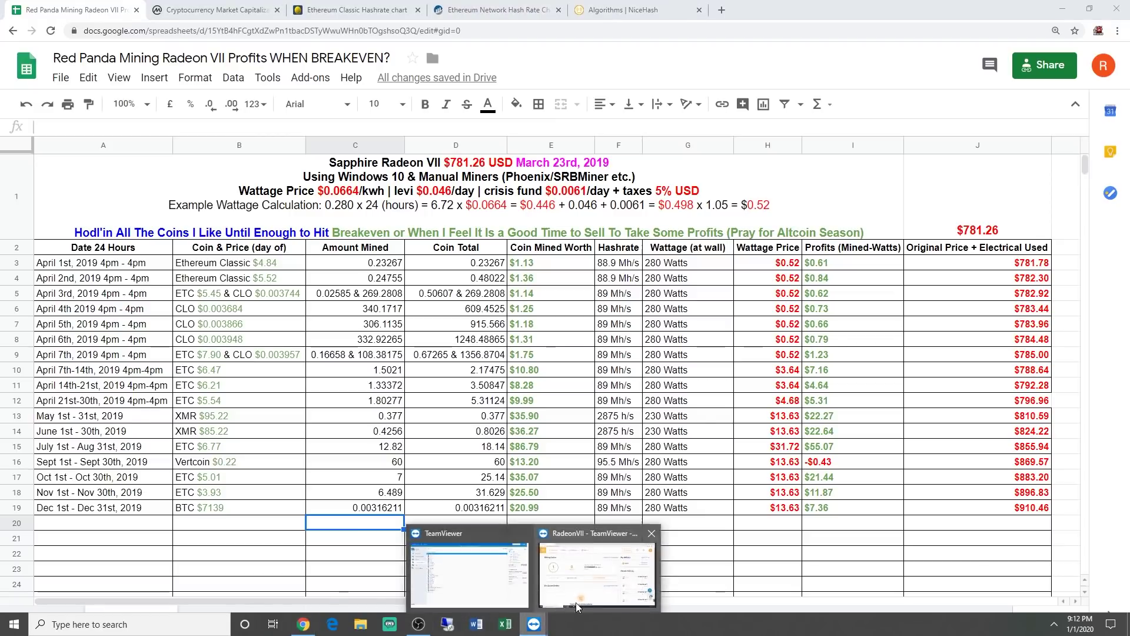
{"action": "left_click", "coordinate": [576, 604]}
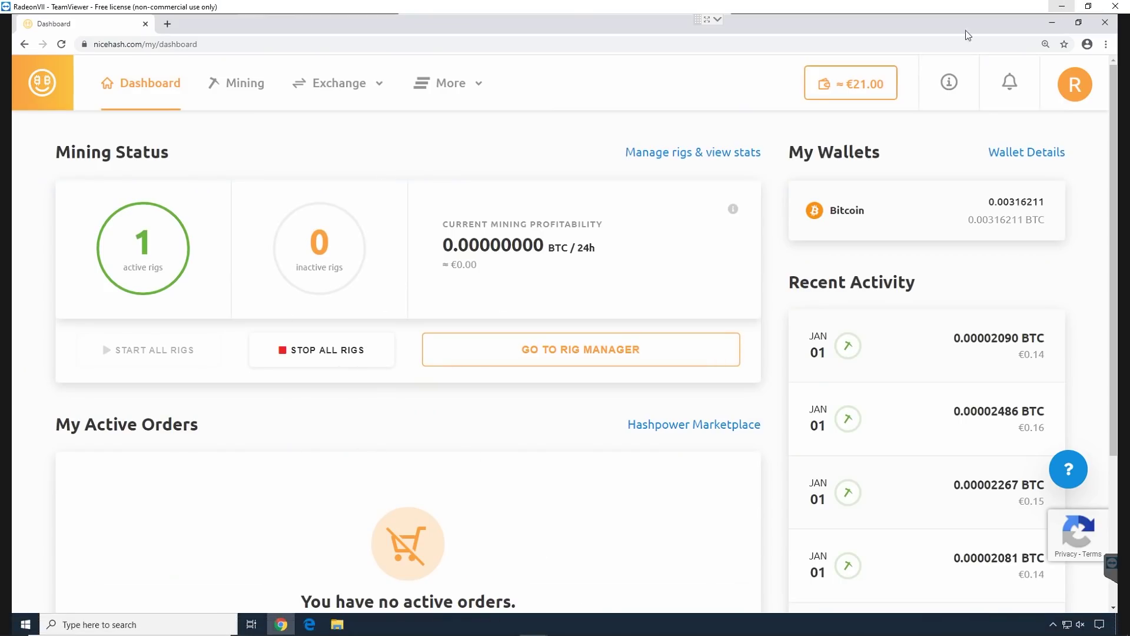
{"action": "left_click", "coordinate": [1062, 6]}
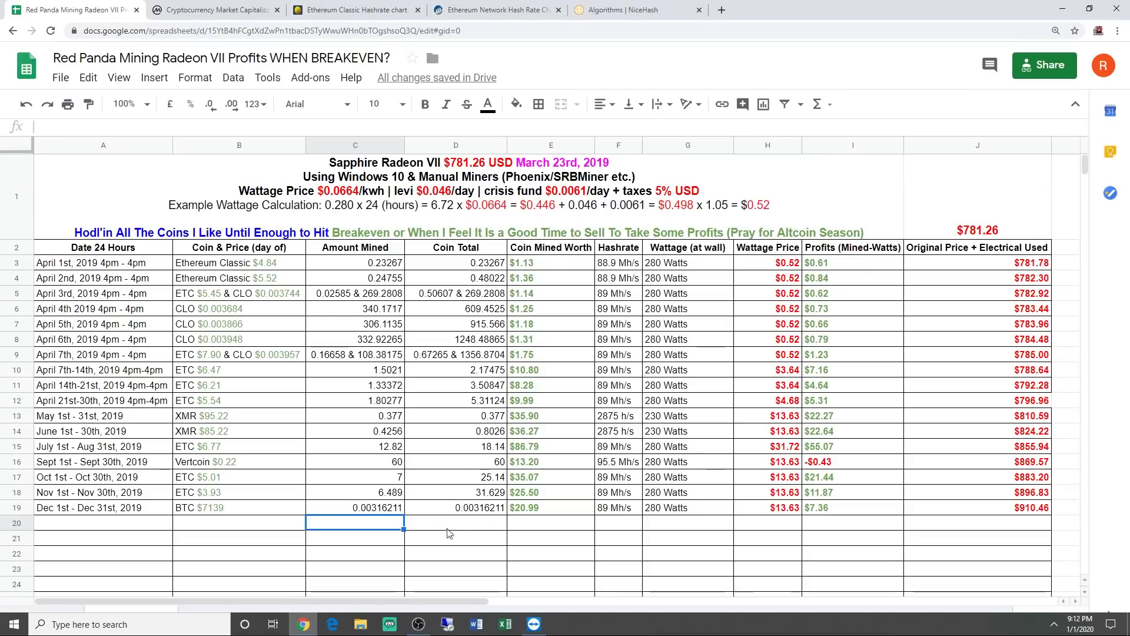
Step along row 20 to the empty hashrate cell F20, then pull up Etherscan's hash rate chart.
{"action": "left_click", "coordinate": [471, 527]}
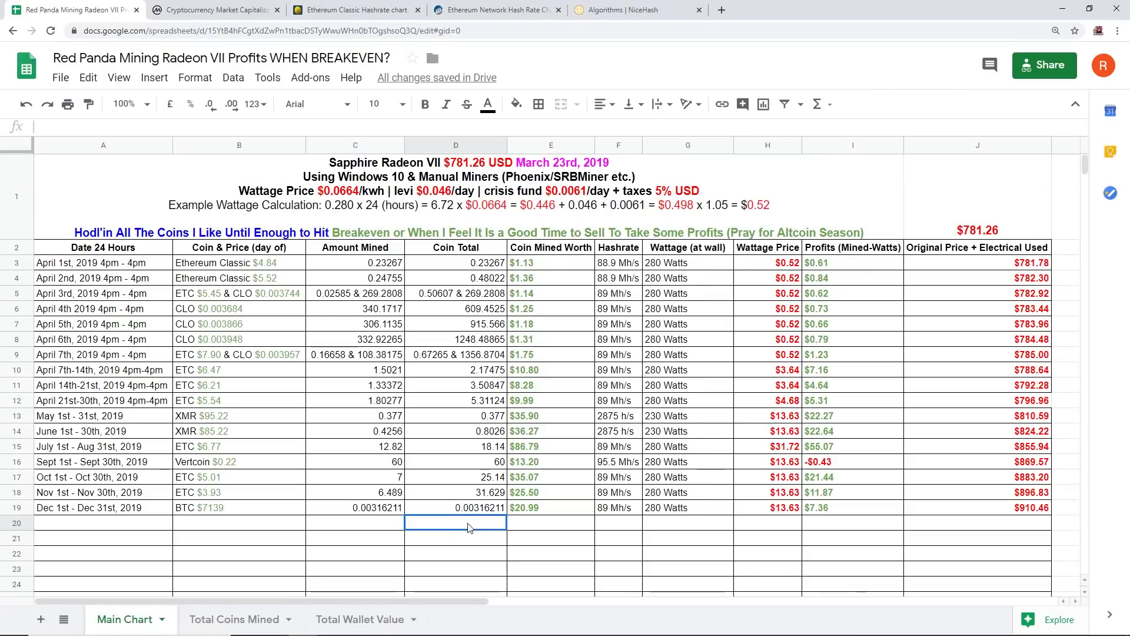
{"action": "left_click", "coordinate": [574, 530]}
{"action": "left_click", "coordinate": [638, 525]}
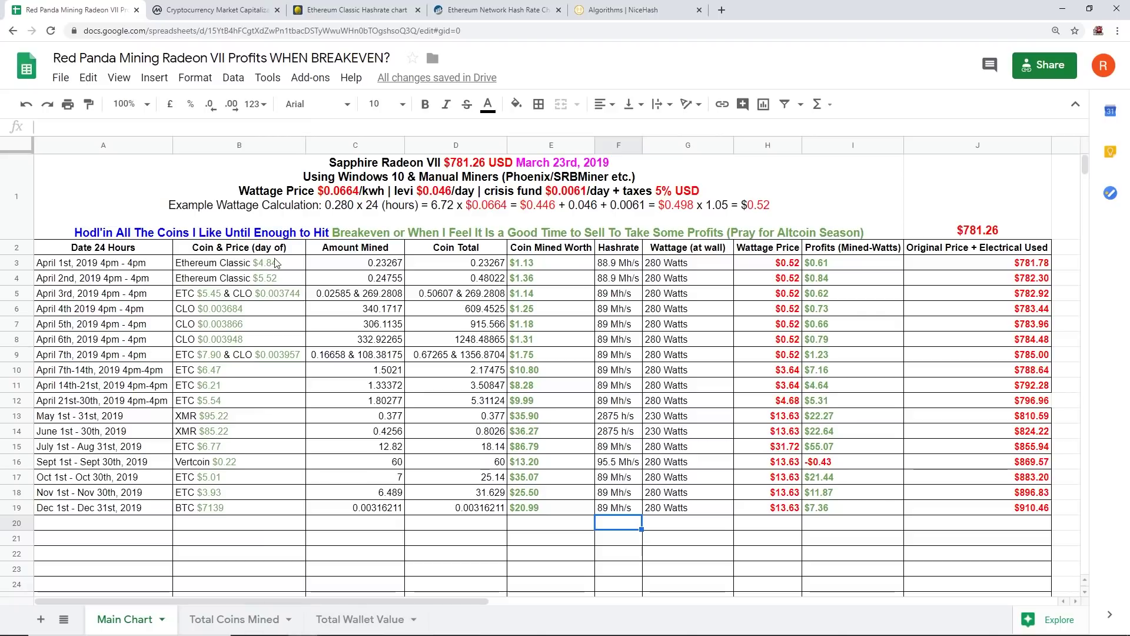
{"action": "left_click", "coordinate": [218, 10]}
{"action": "left_click", "coordinate": [486, 7]}
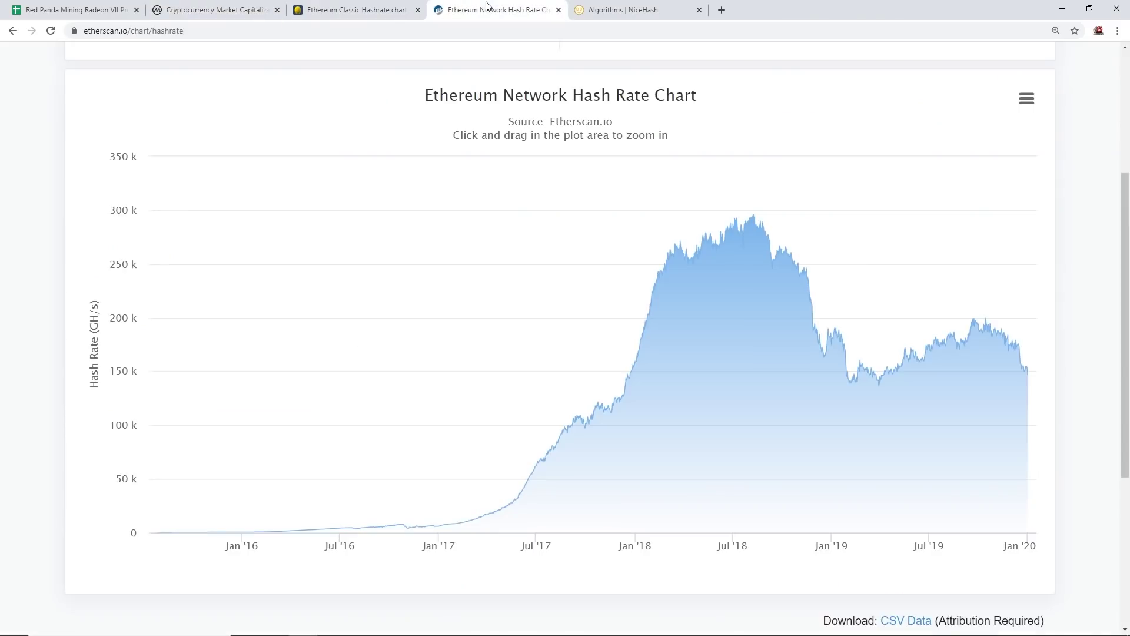
Read Etherscan's Ethereum hash rate of about 147,405 GH/s on Jan 1, 2020, then return to the spreadsheet.
{"action": "left_click", "coordinate": [388, 6]}
{"action": "left_click", "coordinate": [454, 9]}
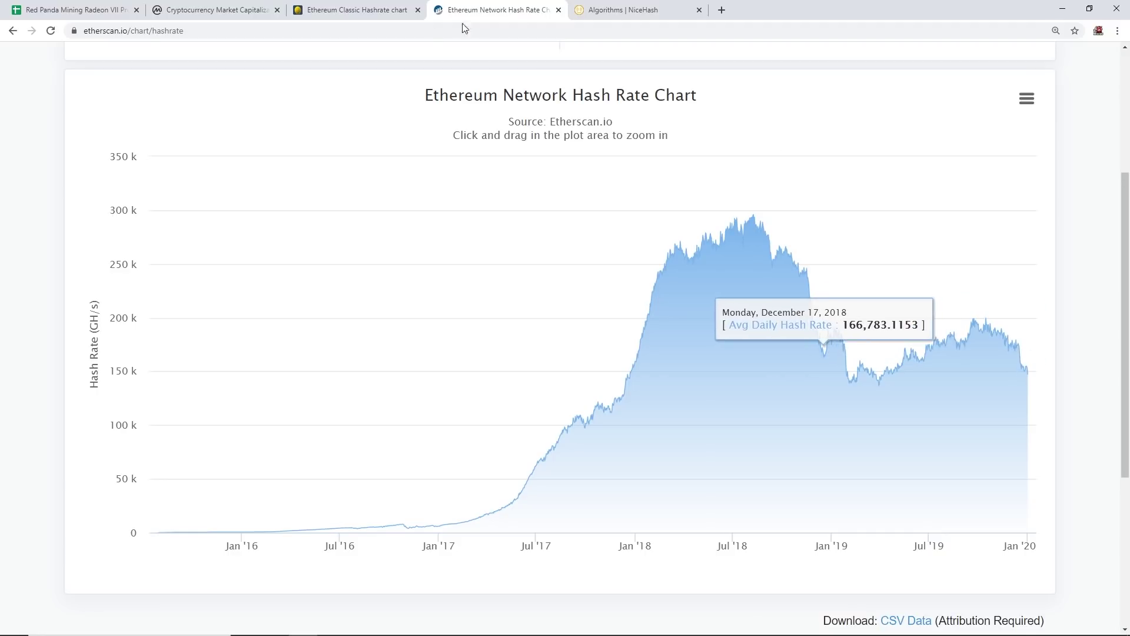
{"action": "left_click", "coordinate": [229, 6]}
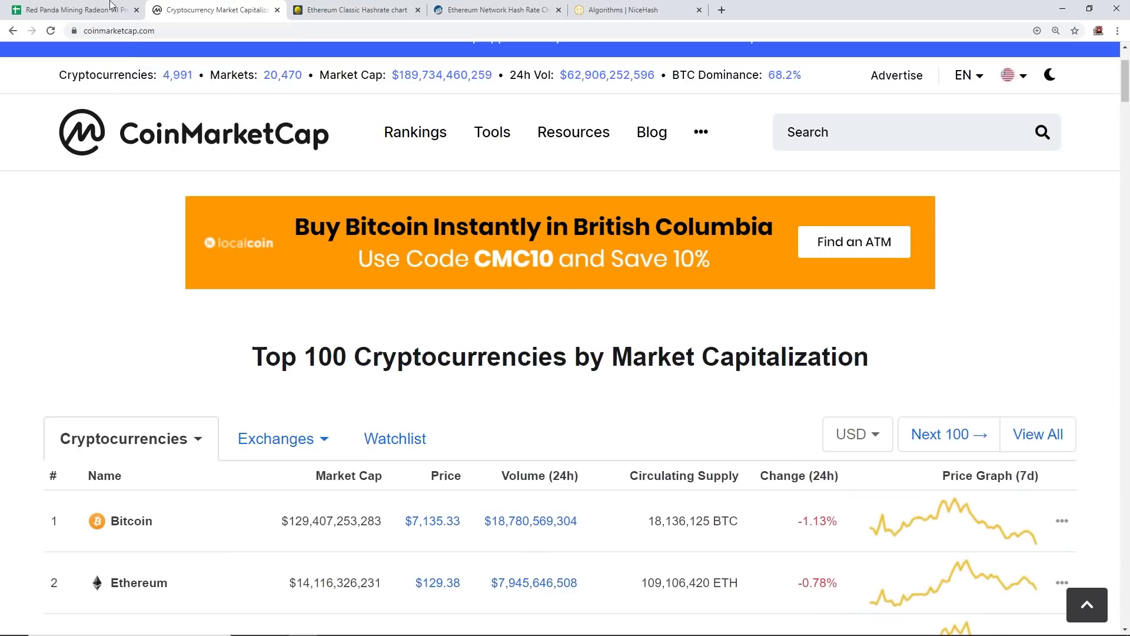
{"action": "left_click", "coordinate": [87, 6]}
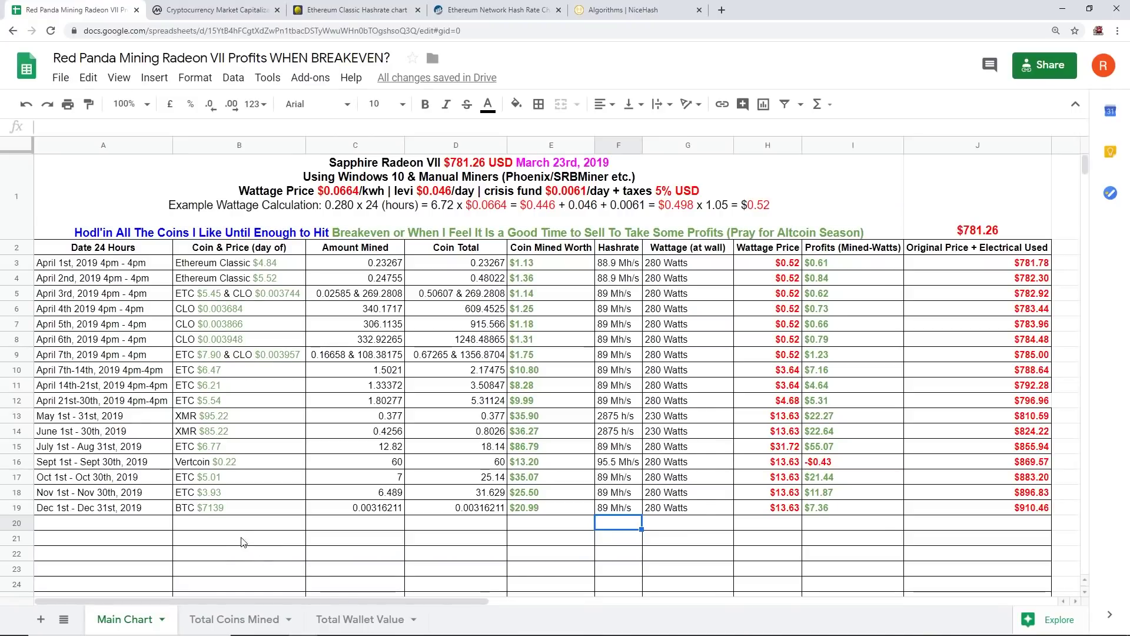
Enter 'ETC' in B20 and 'January' in A20 of Main Chart, then move to D20.
{"action": "left_click", "coordinate": [224, 525]}
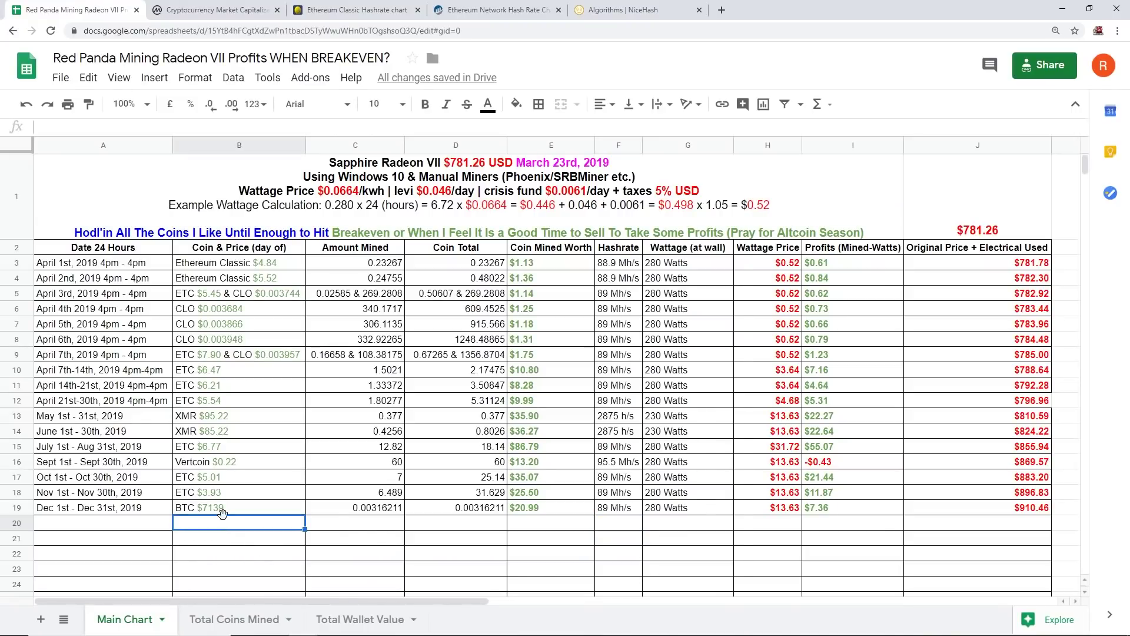
{"action": "type", "text": "ETC"}
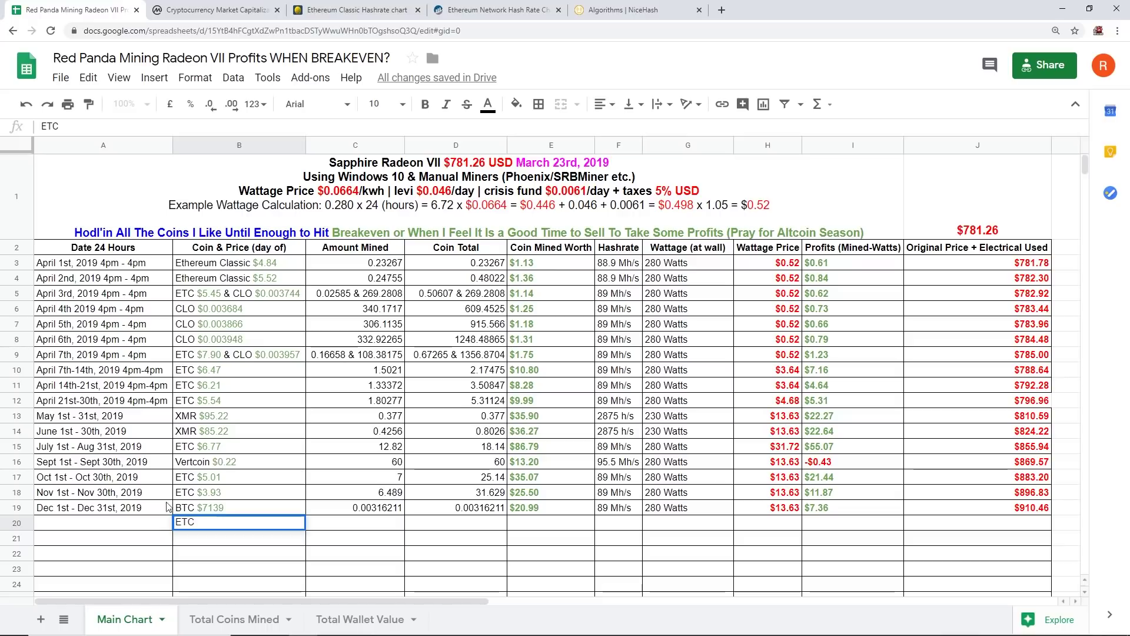
{"action": "left_click", "coordinate": [115, 524]}
{"action": "type", "text": "January"}
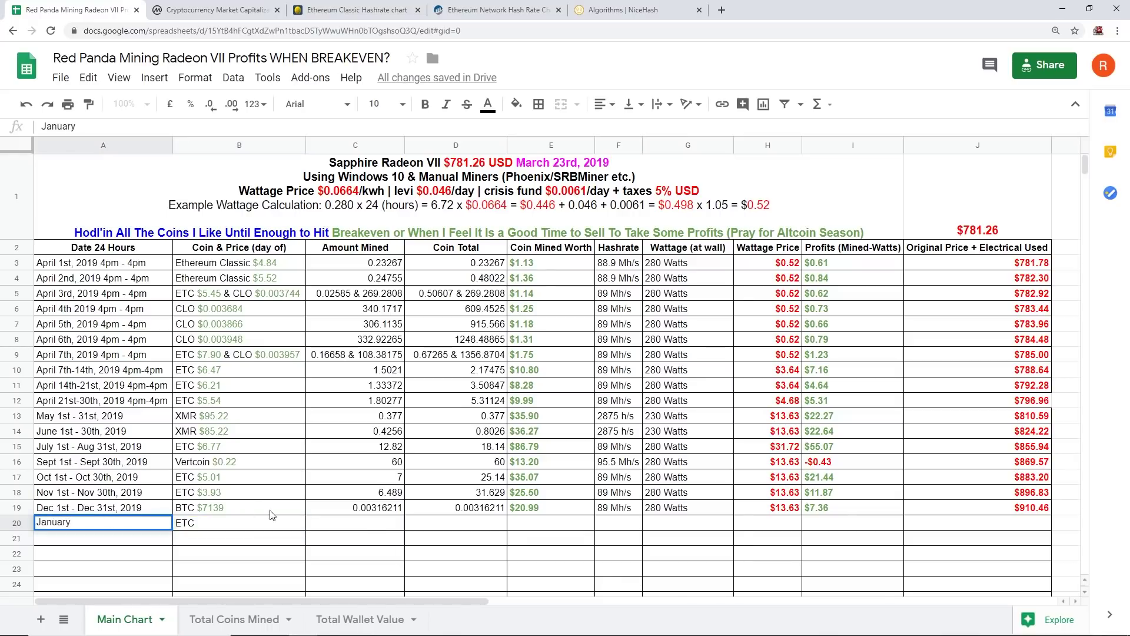
{"action": "left_click", "coordinate": [295, 525]}
{"action": "key", "text": "Tab"}
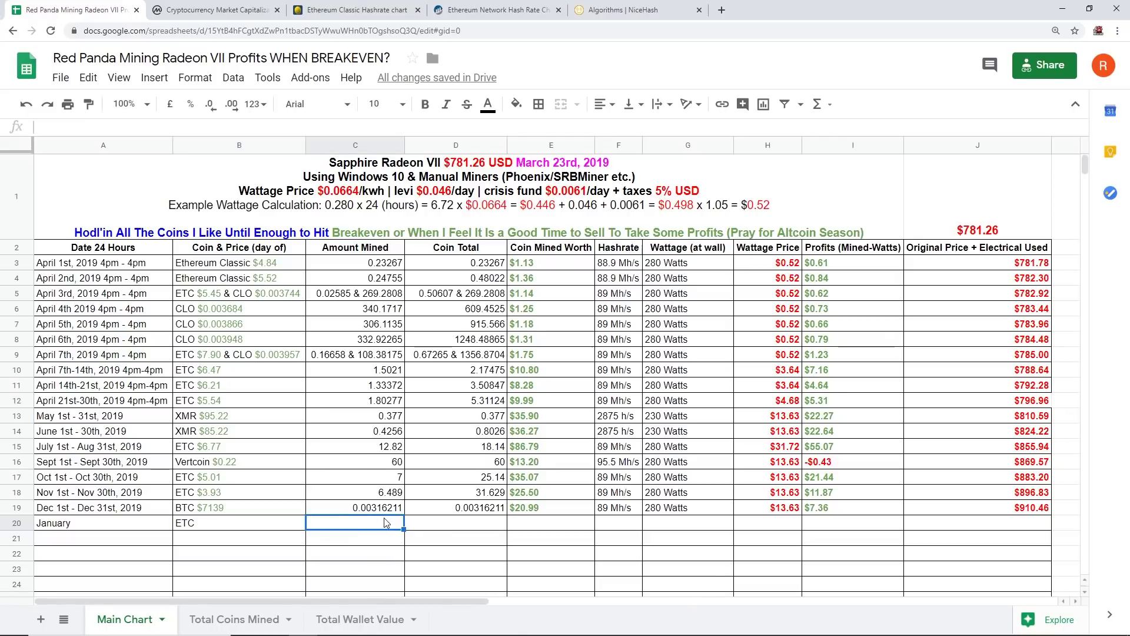
{"action": "left_click", "coordinate": [436, 529]}
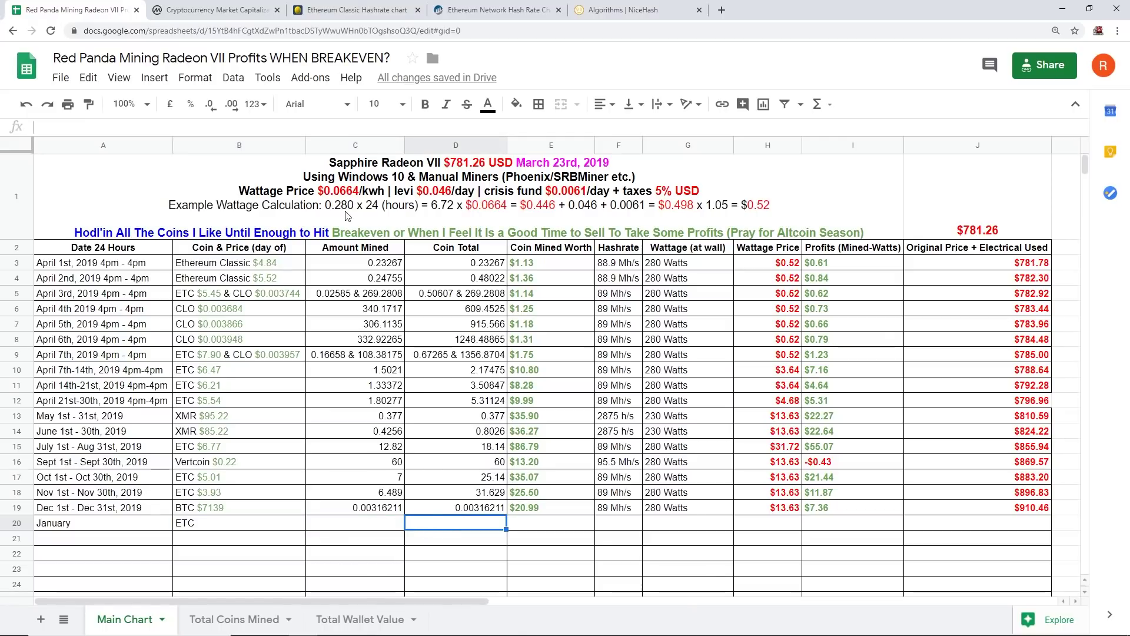